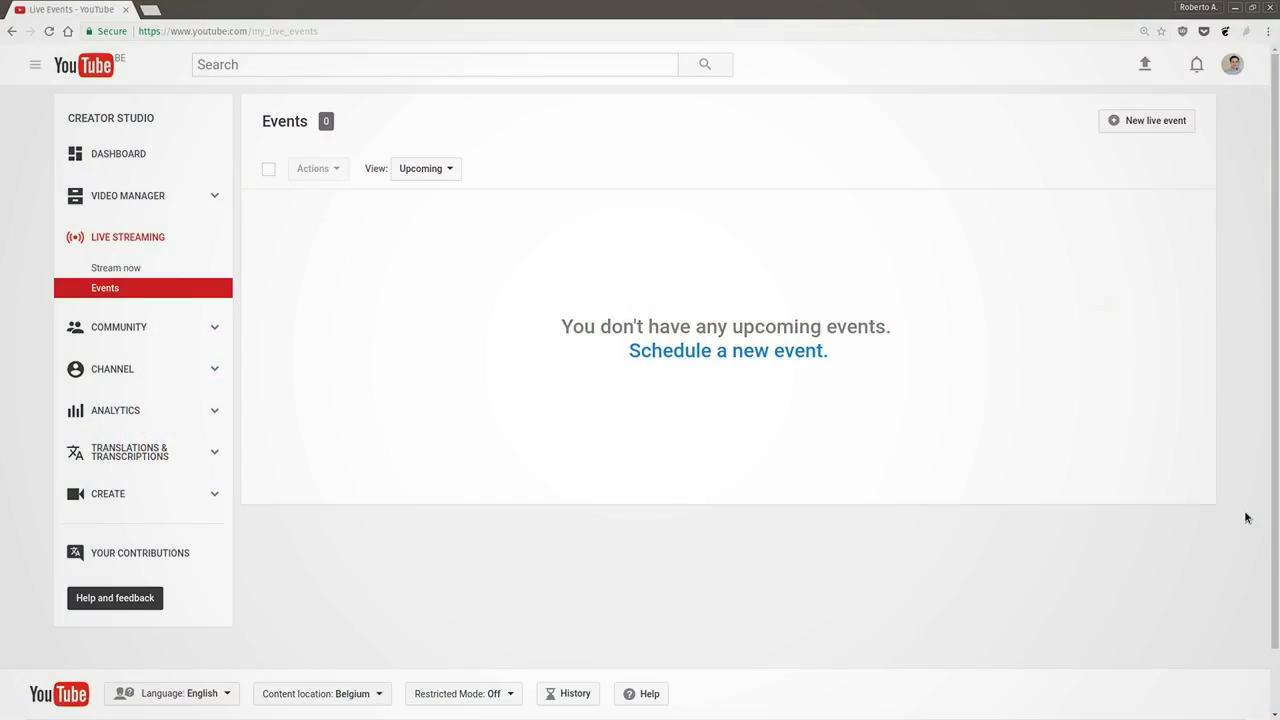
- Start a new live event and set its privacy to Unlisted
click(698, 352)
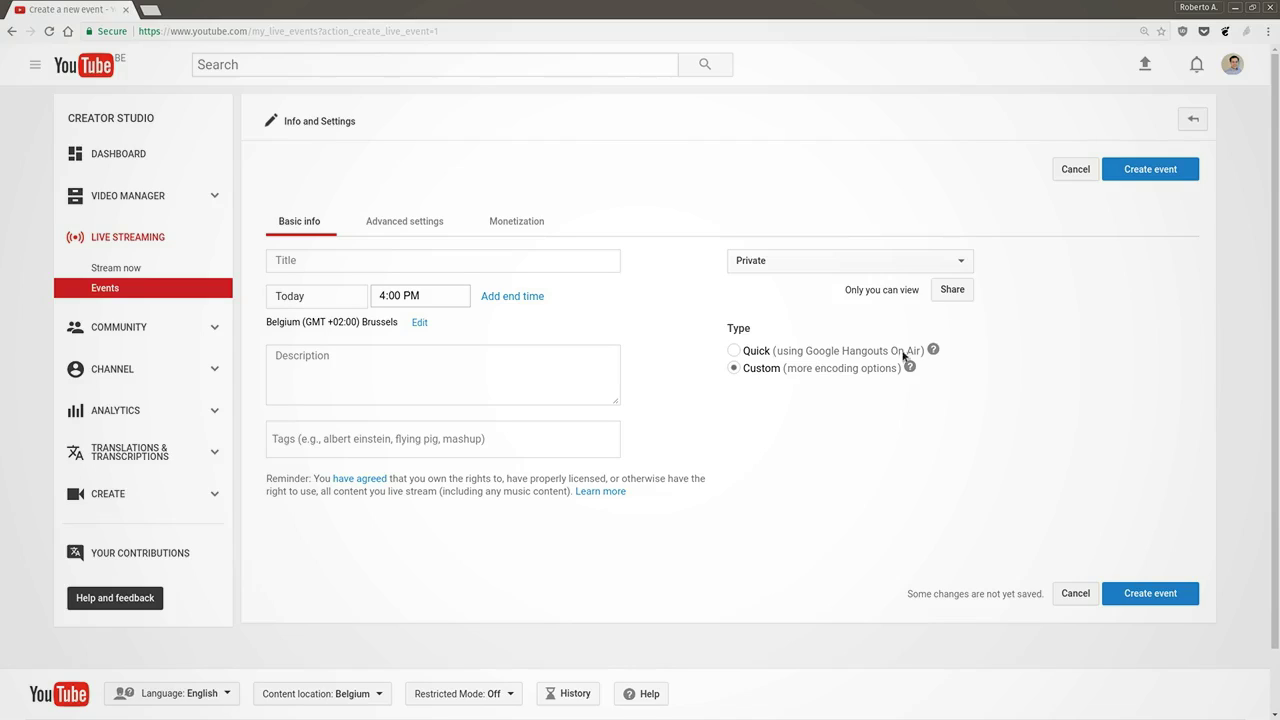
click(812, 258)
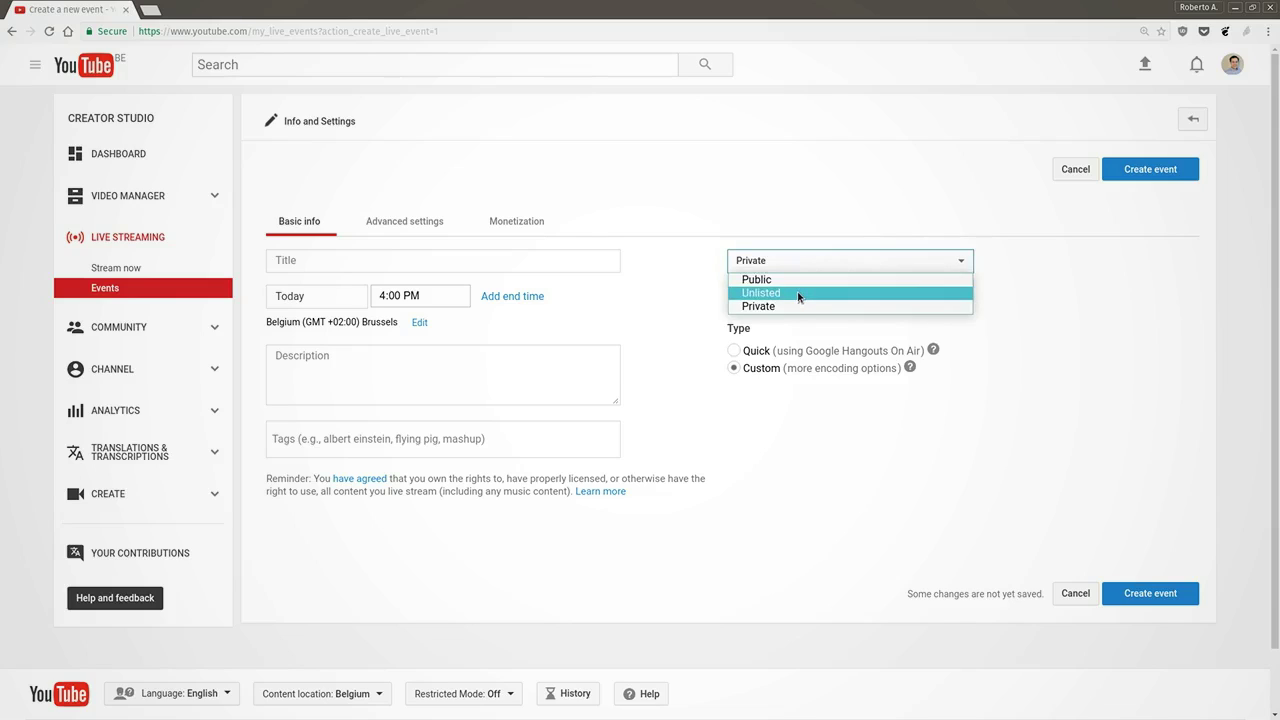
click(799, 293)
- Title the event 'how to stream with jitsi'
click(440, 262)
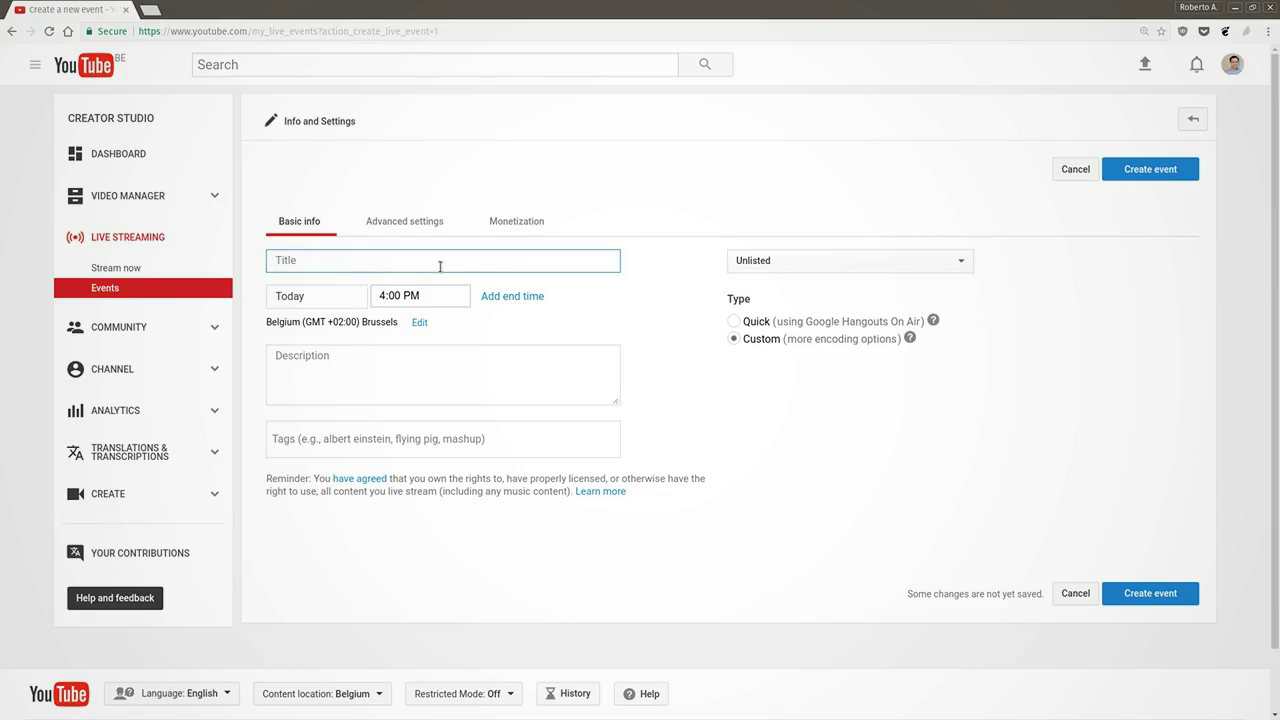
text(ho)
key(BackSpace)
text(w to strem)
key(BackSpace)
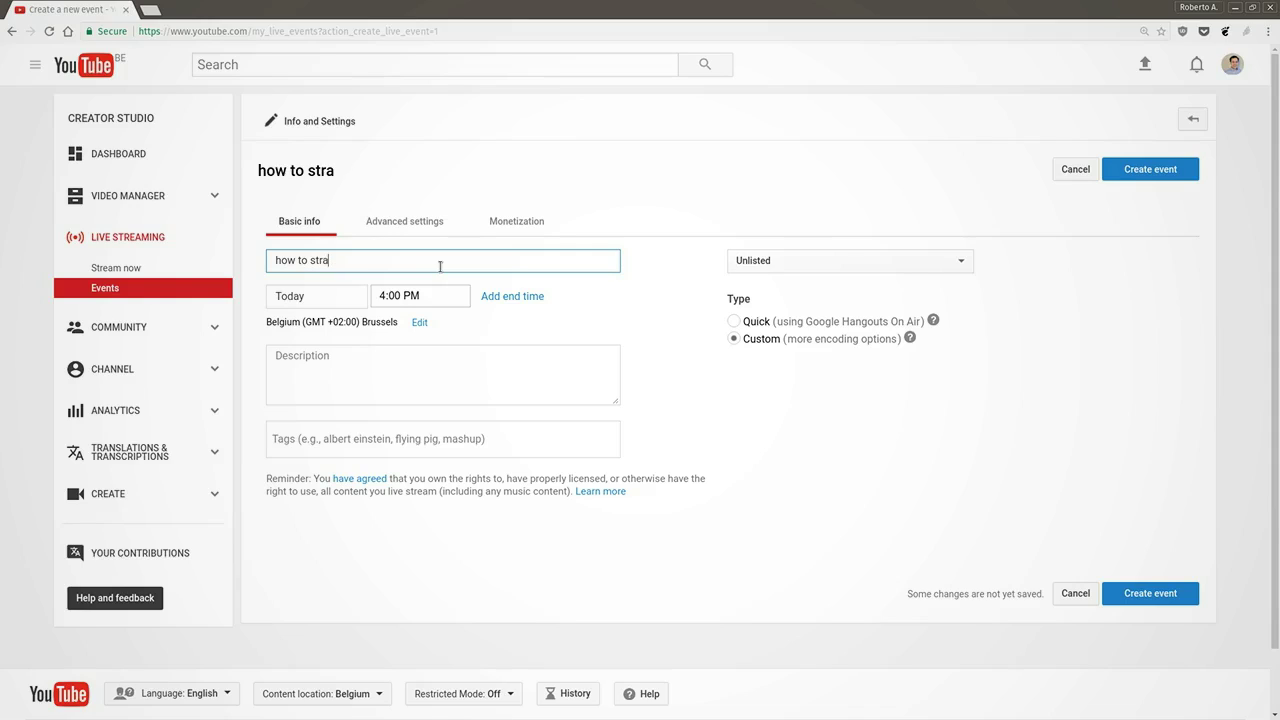
key(BackSpace)
text(eam wit)
text(h jitsi)
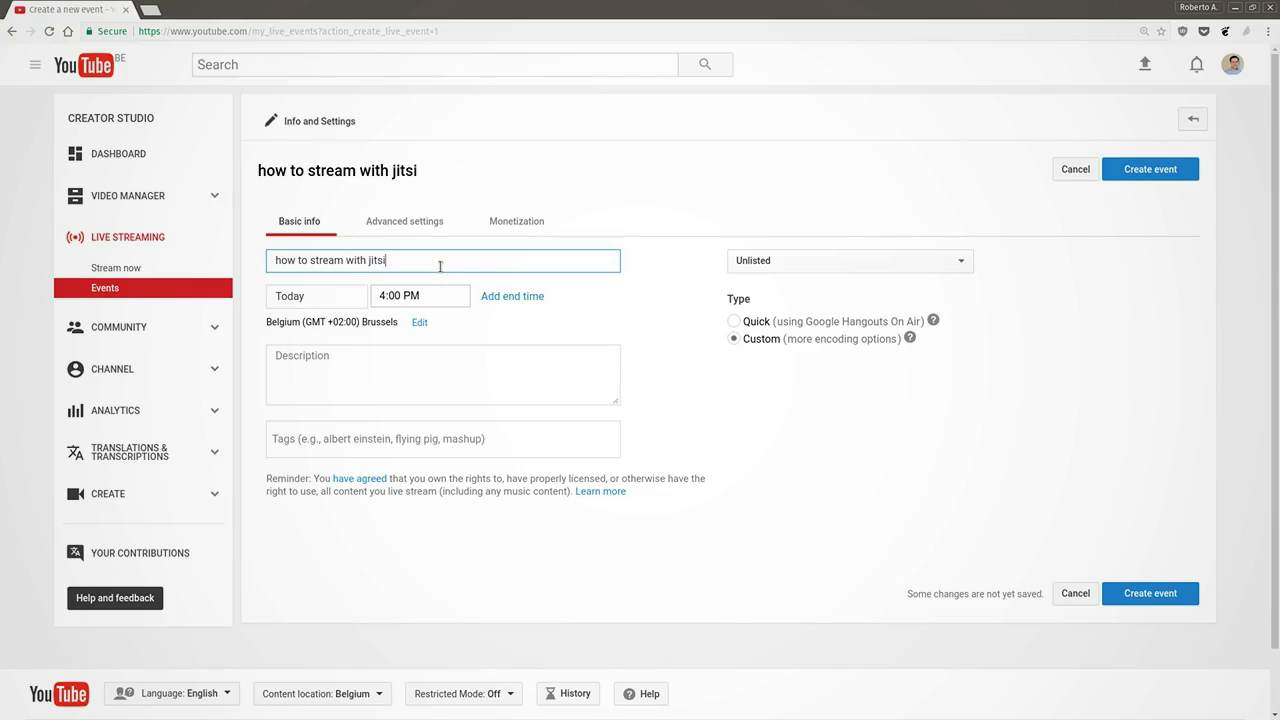
- Create the event with the 500 Kbps - 2000 Kbps (480p) bitrate and save its stream settings
click(1133, 166)
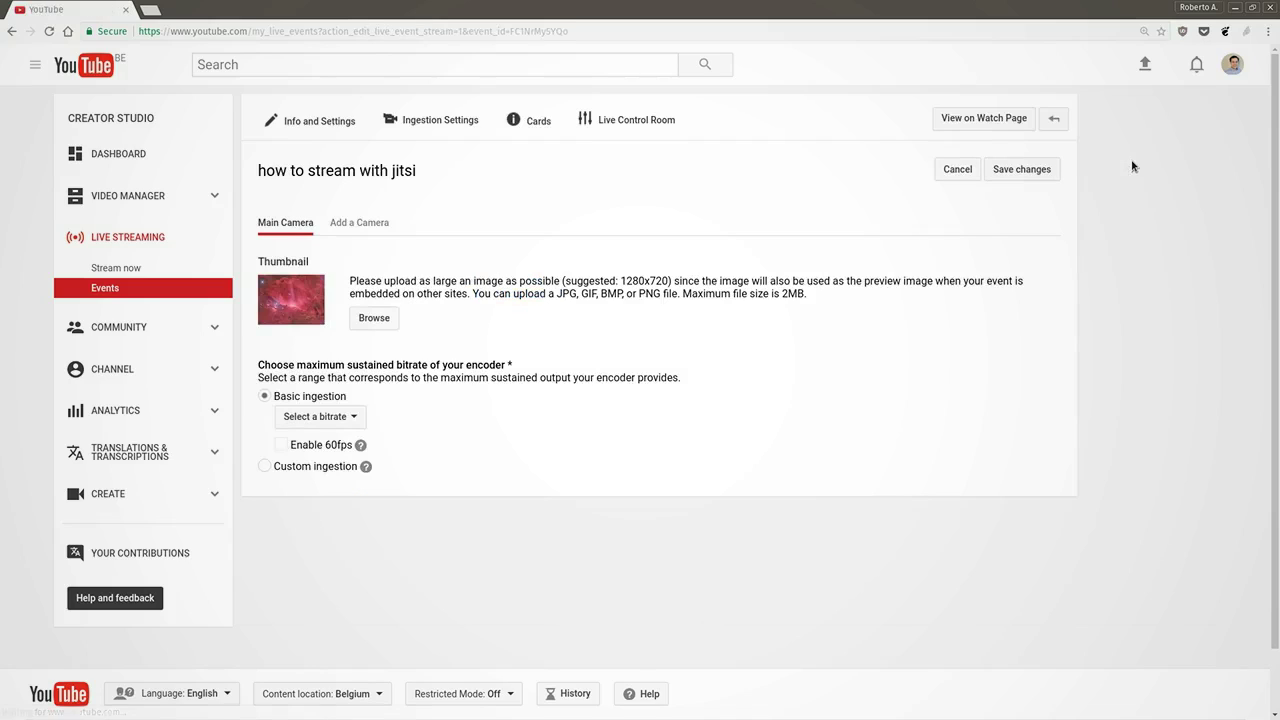
click(356, 416)
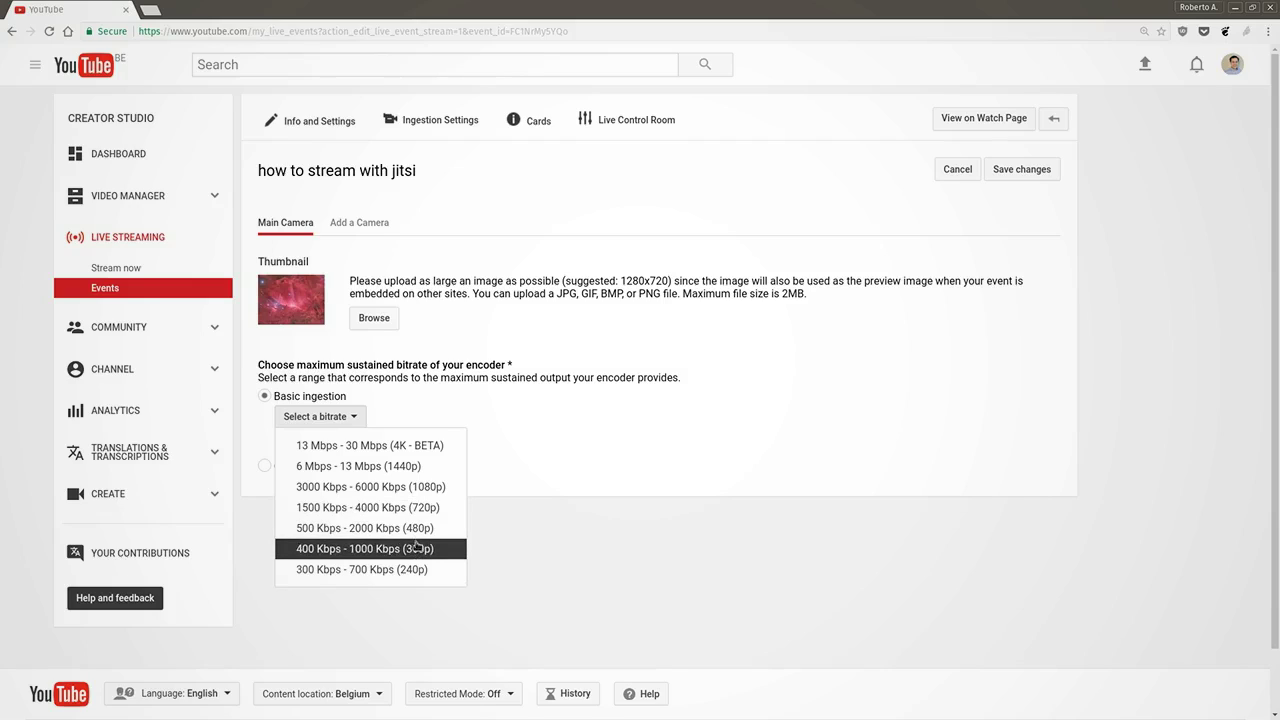
click(419, 536)
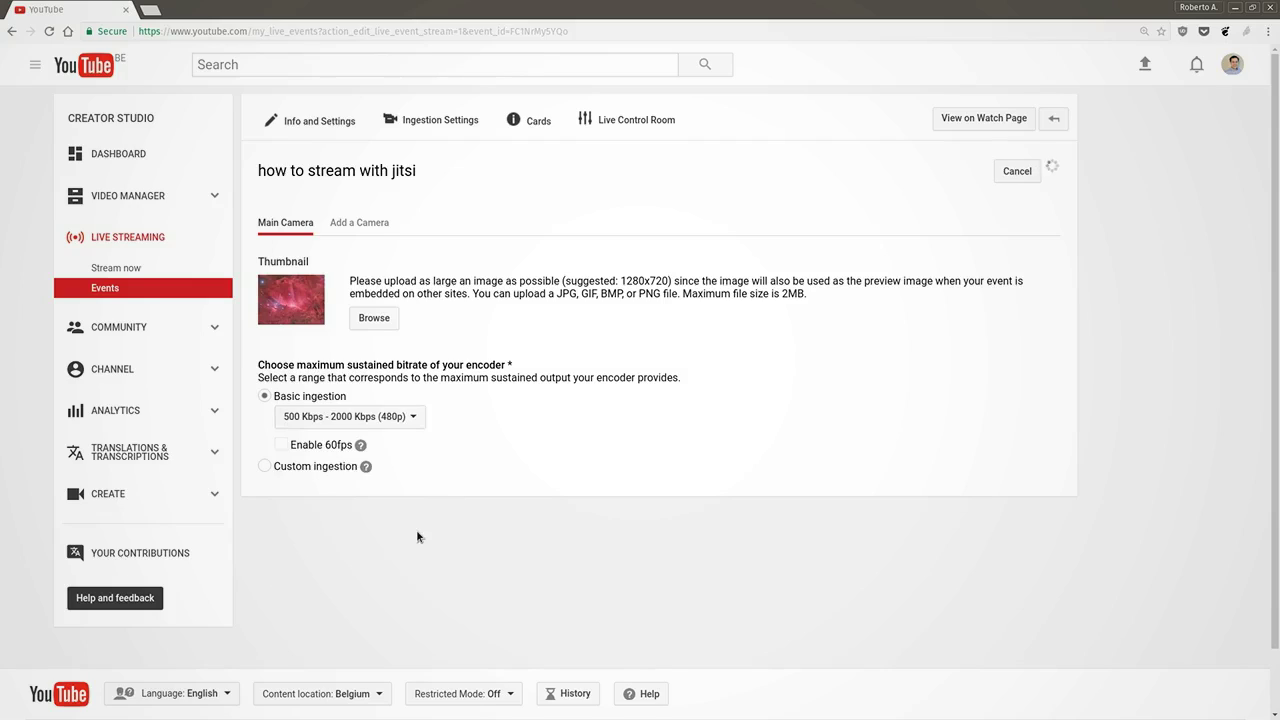
scroll(630, 545, down, 3)
scroll(629, 546, down, 3)
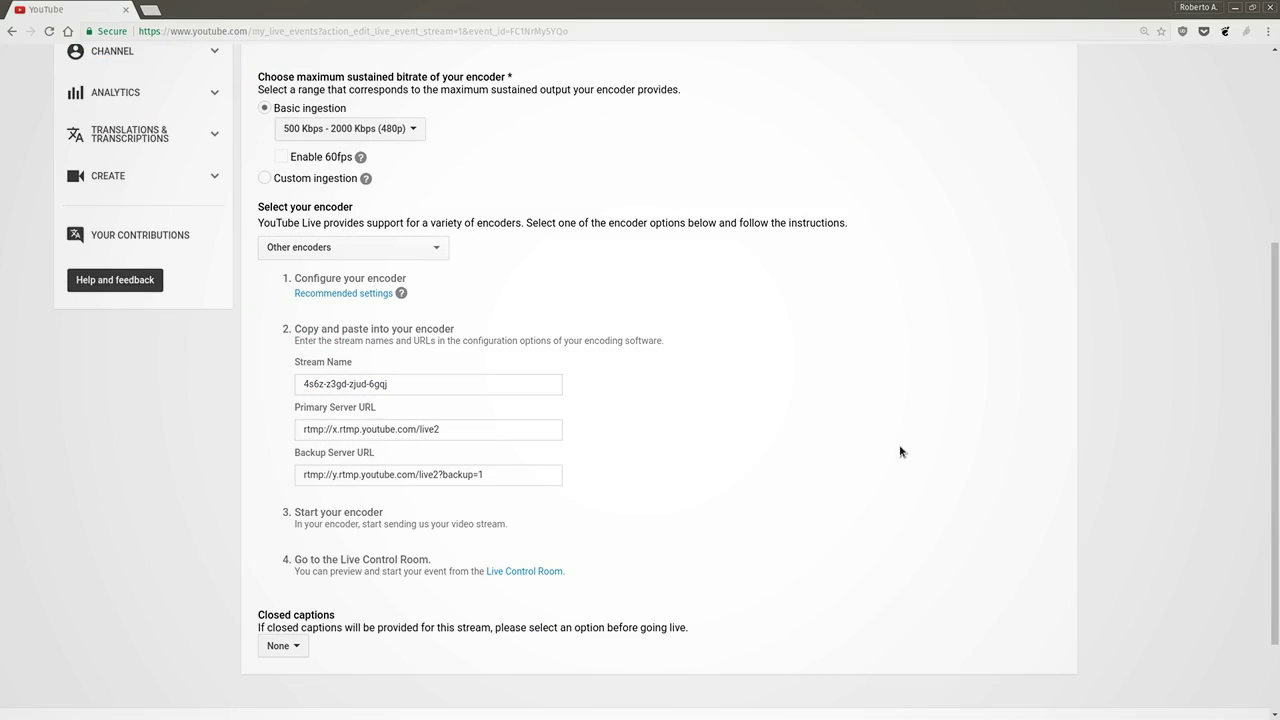
click(1030, 197)
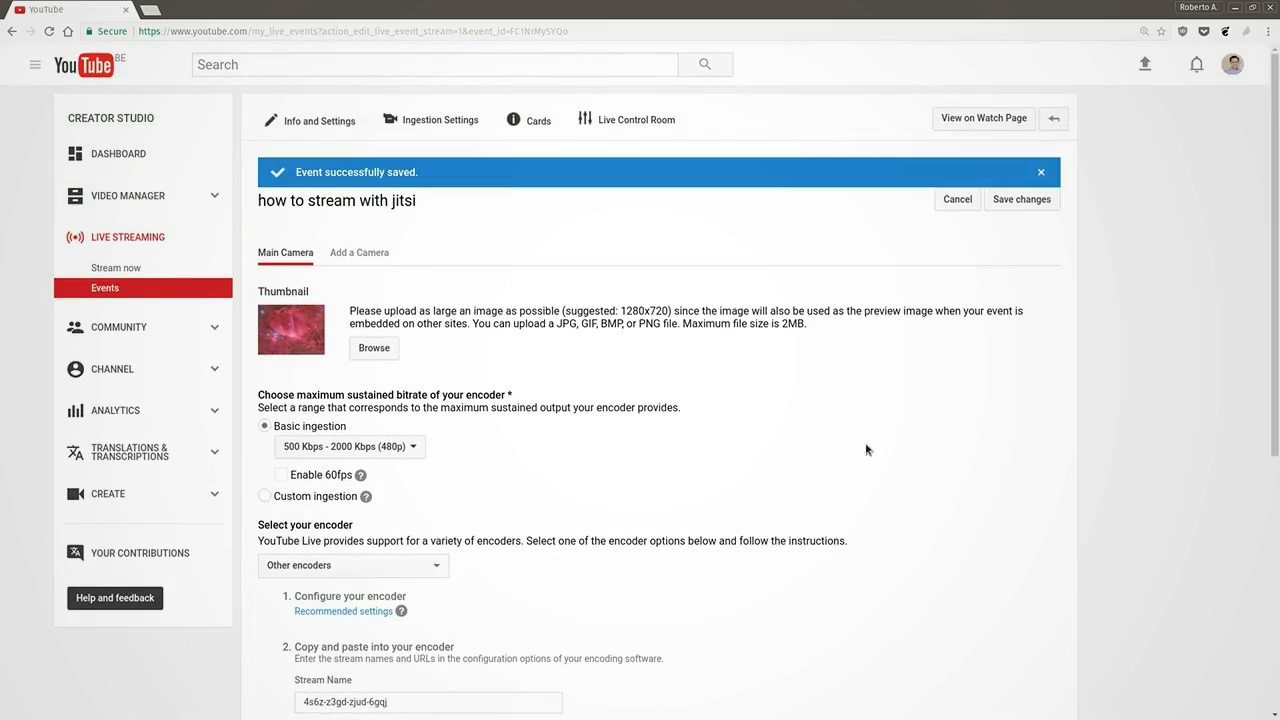
scroll(790, 509, down, 3)
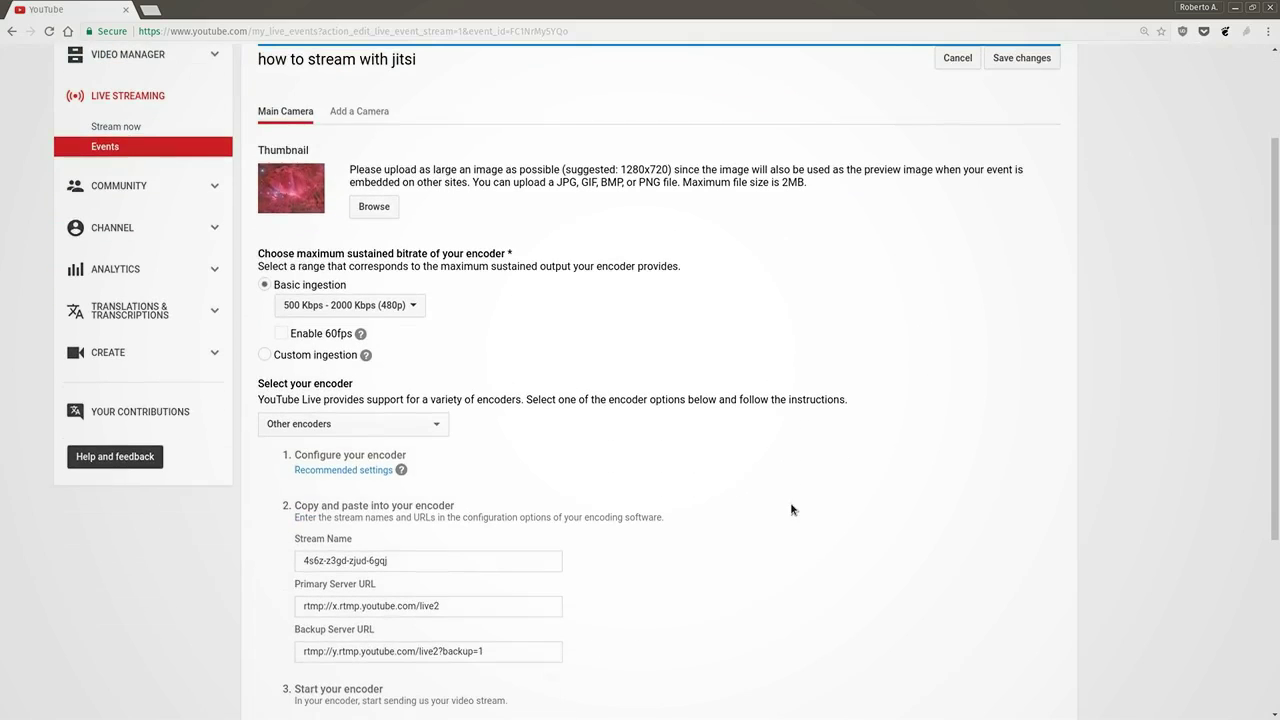
- Join the Jitsi Meet room 'youtube' at meet.jit.si with the camera turned off
click(150, 10)
text(meet.jit.si)
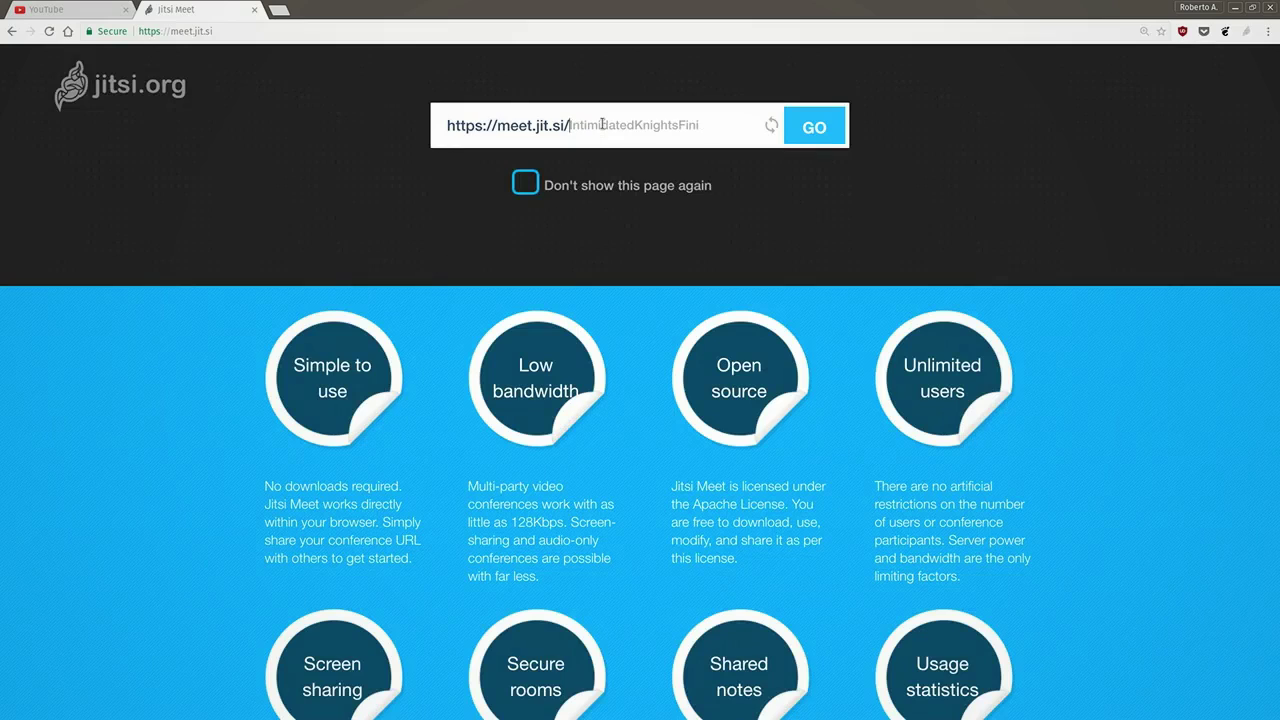
text(you)
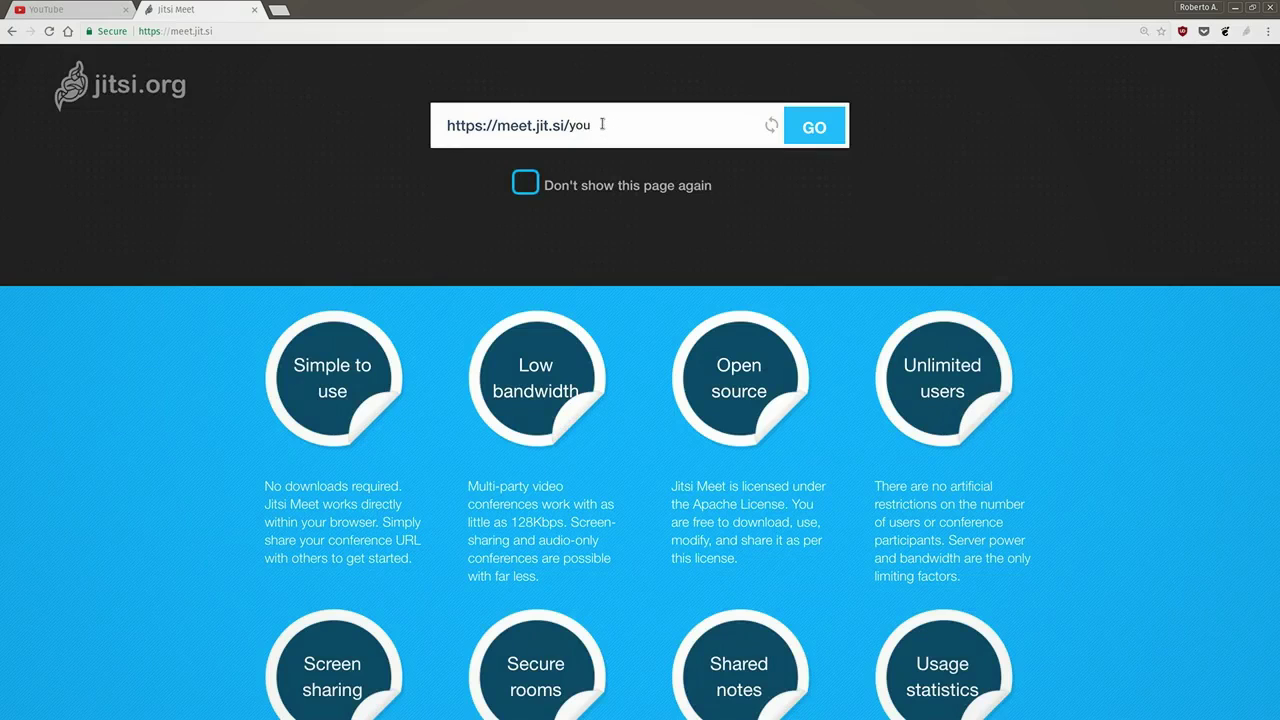
text(tube)
key(Return)
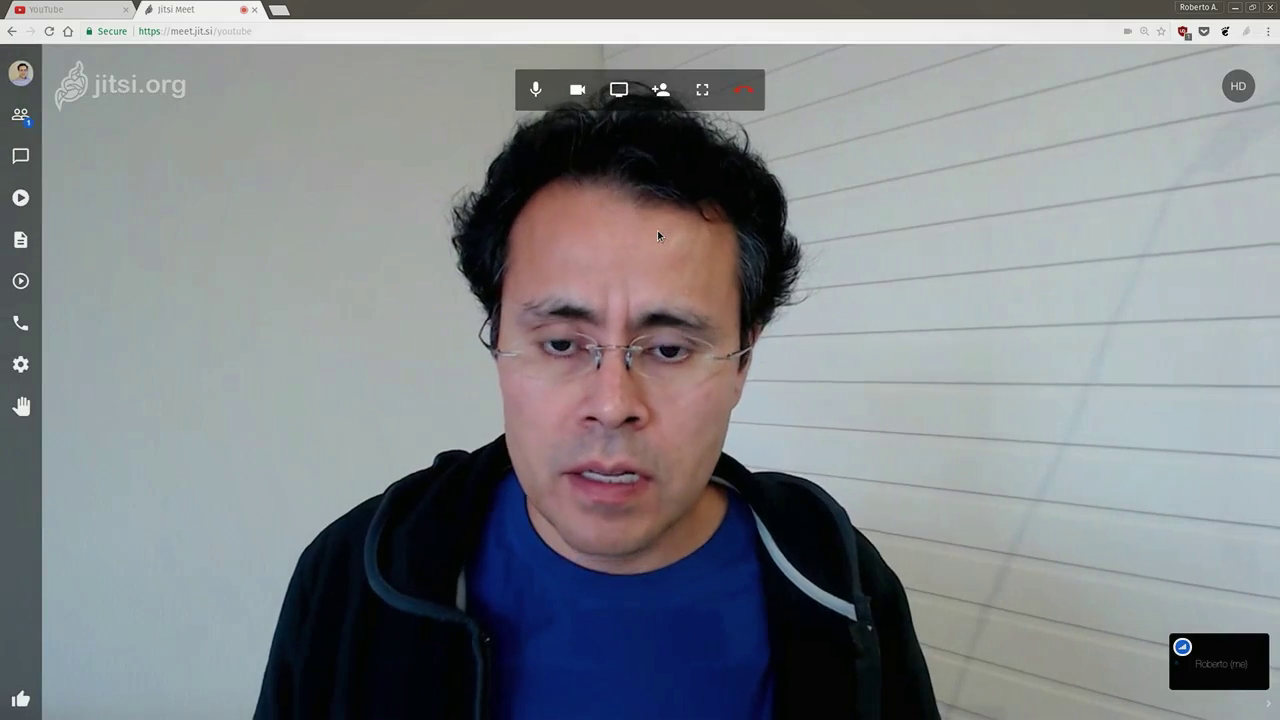
click(577, 89)
- Copy the event's stream key from the YouTube event page, then return to the Jitsi call
click(105, 10)
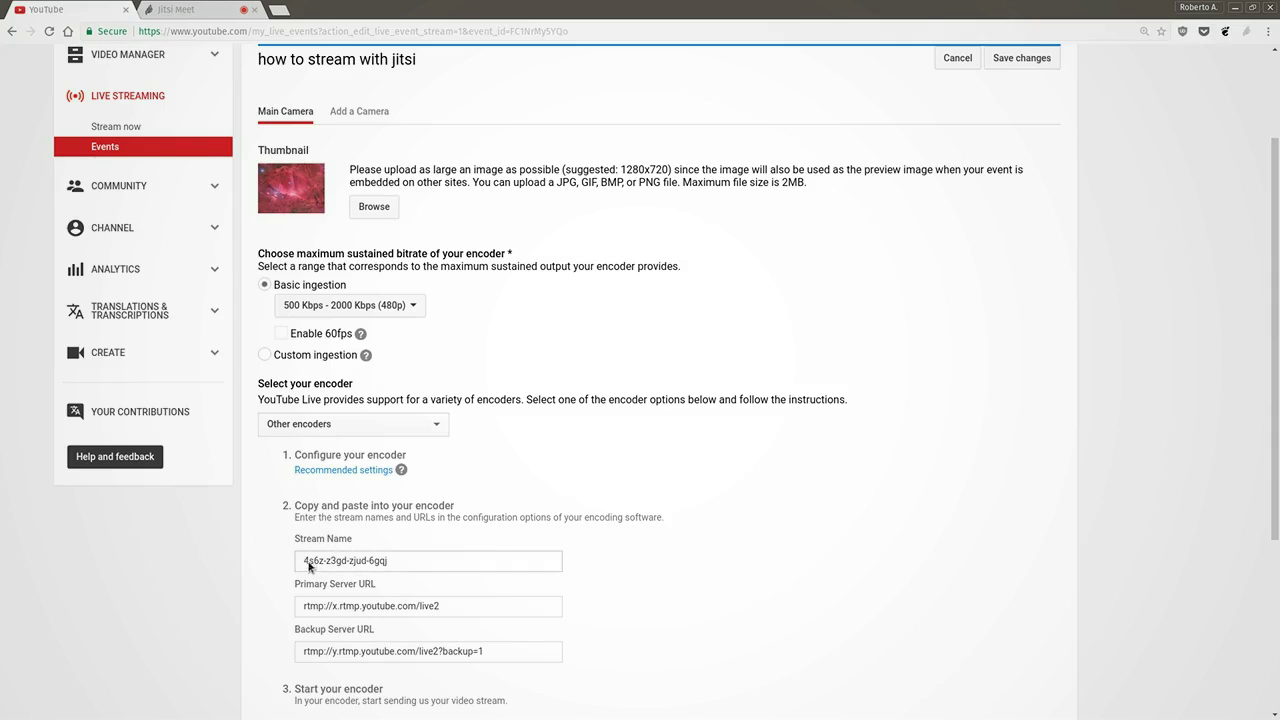
click(310, 563)
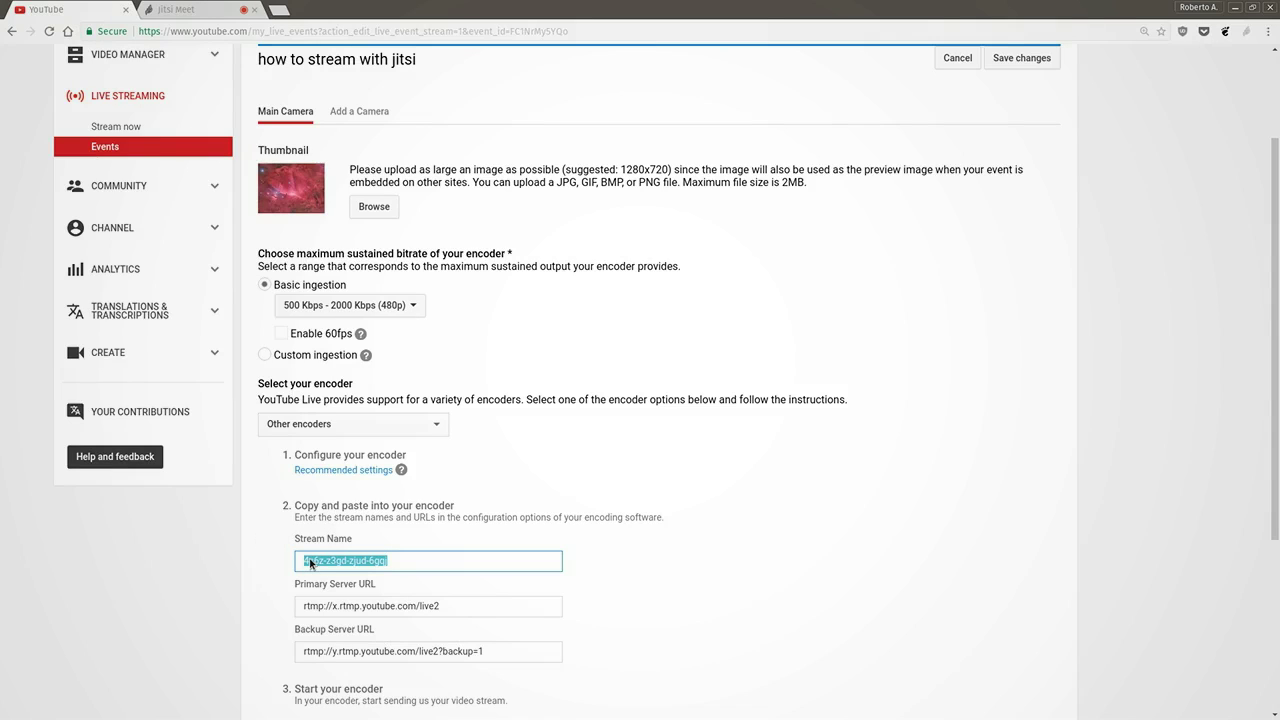
click(175, 12)
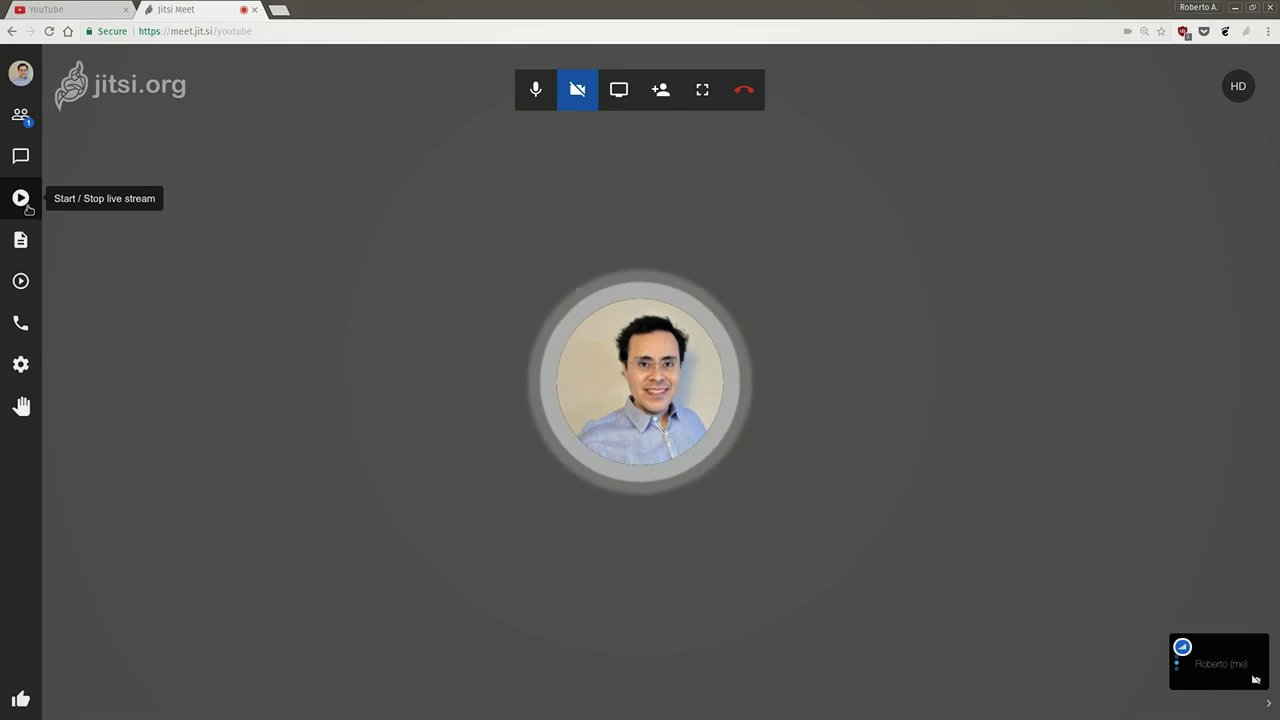
- Start the Jitsi live stream with the pasted YouTube stream key
click(27, 206)
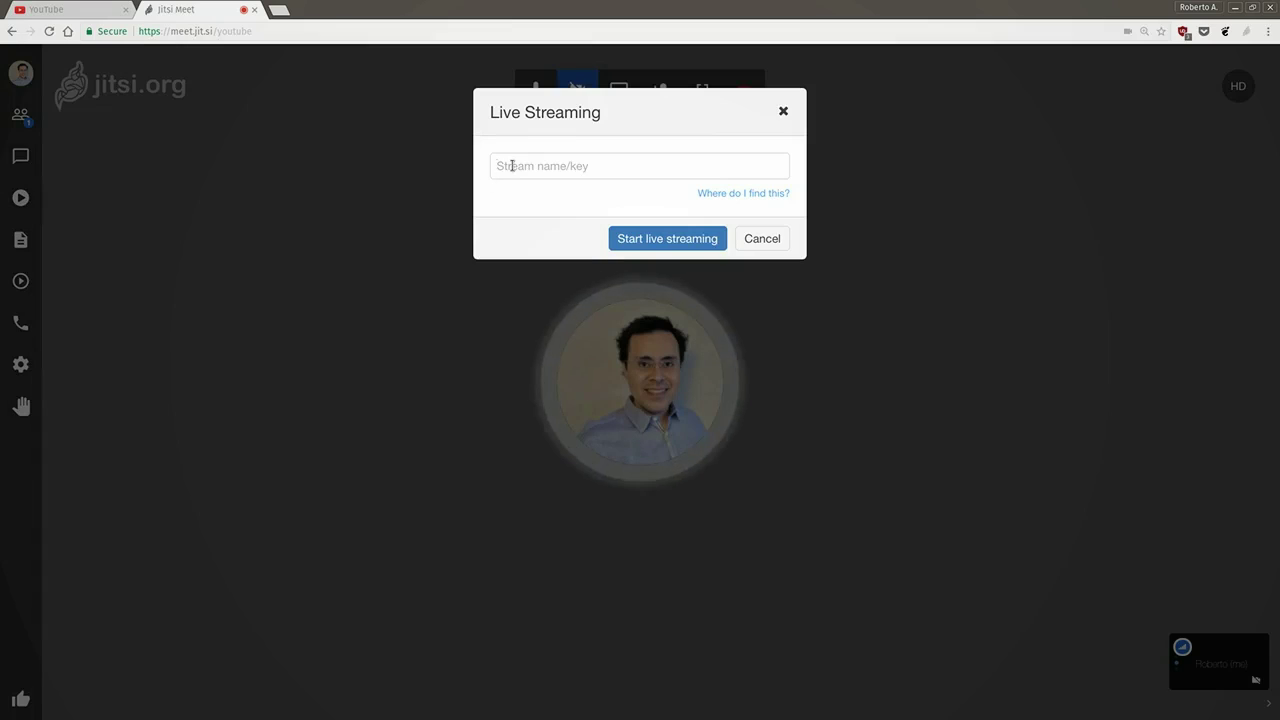
key(ctrl+v)
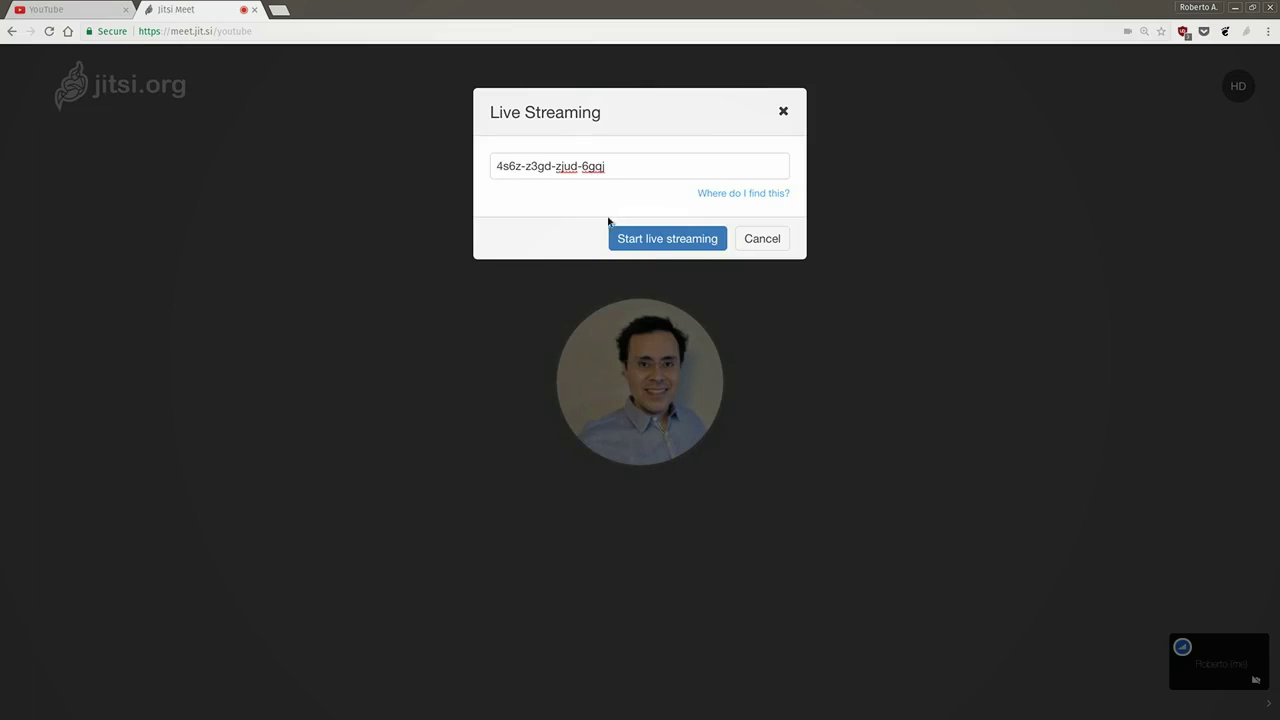
click(626, 241)
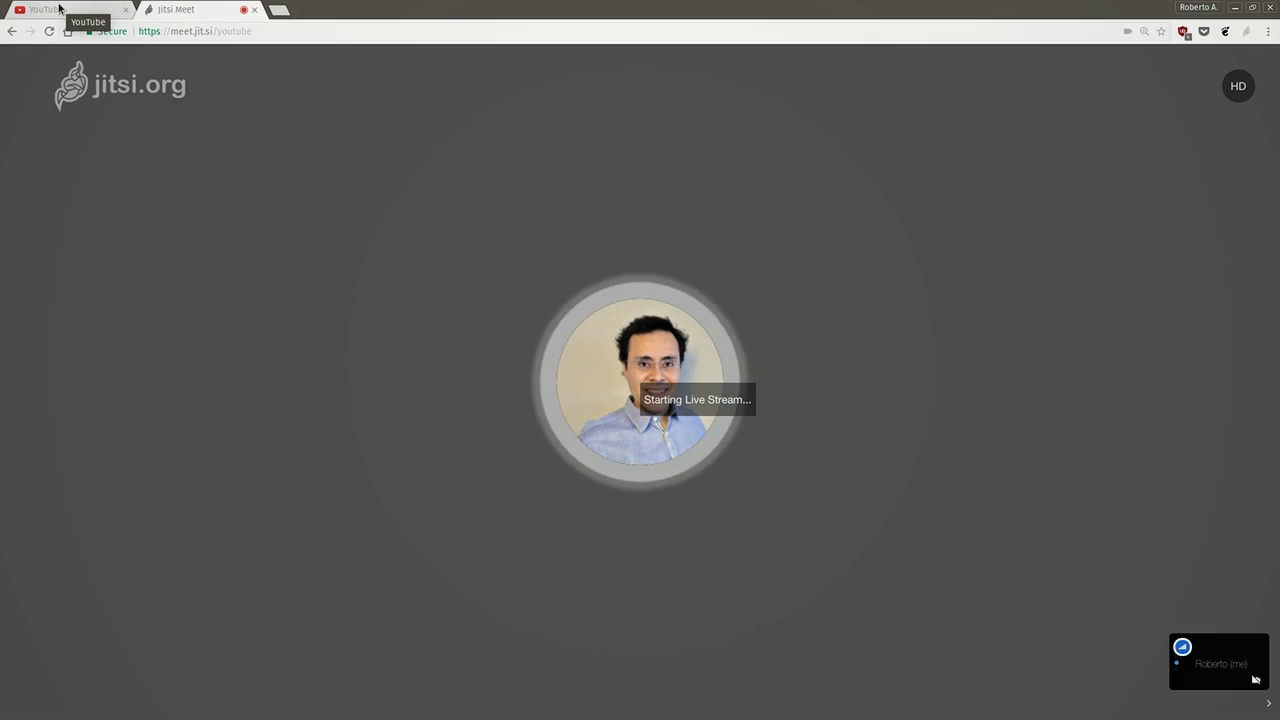
mouse_move(652, 415)
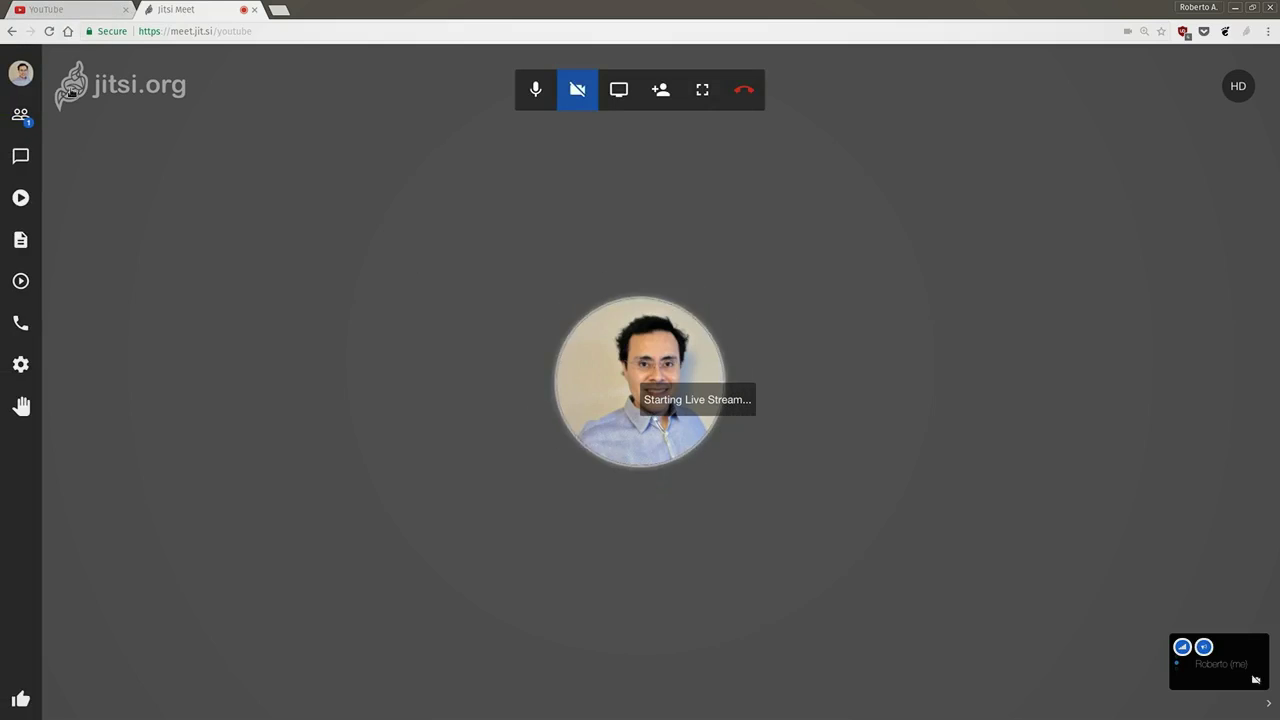
click(72, 12)
- Open the event's live control room and start the live preview
scroll(613, 531, up, 3)
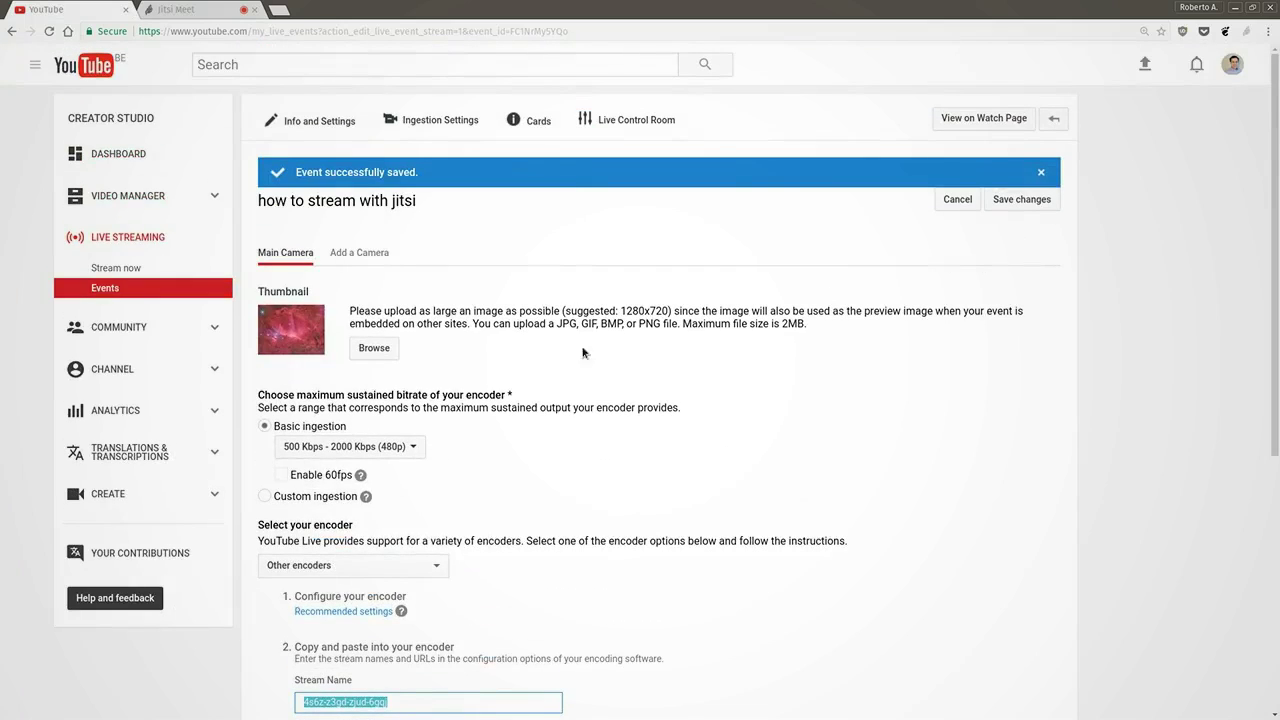
click(606, 125)
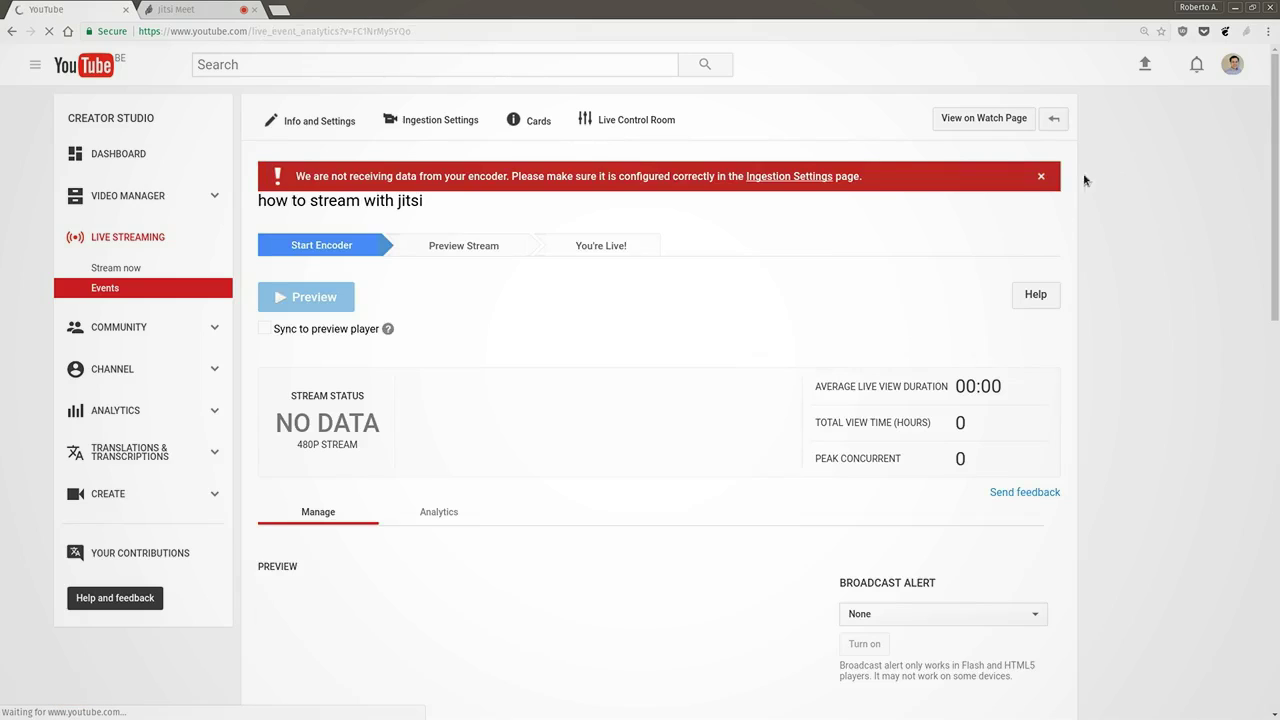
click(1041, 178)
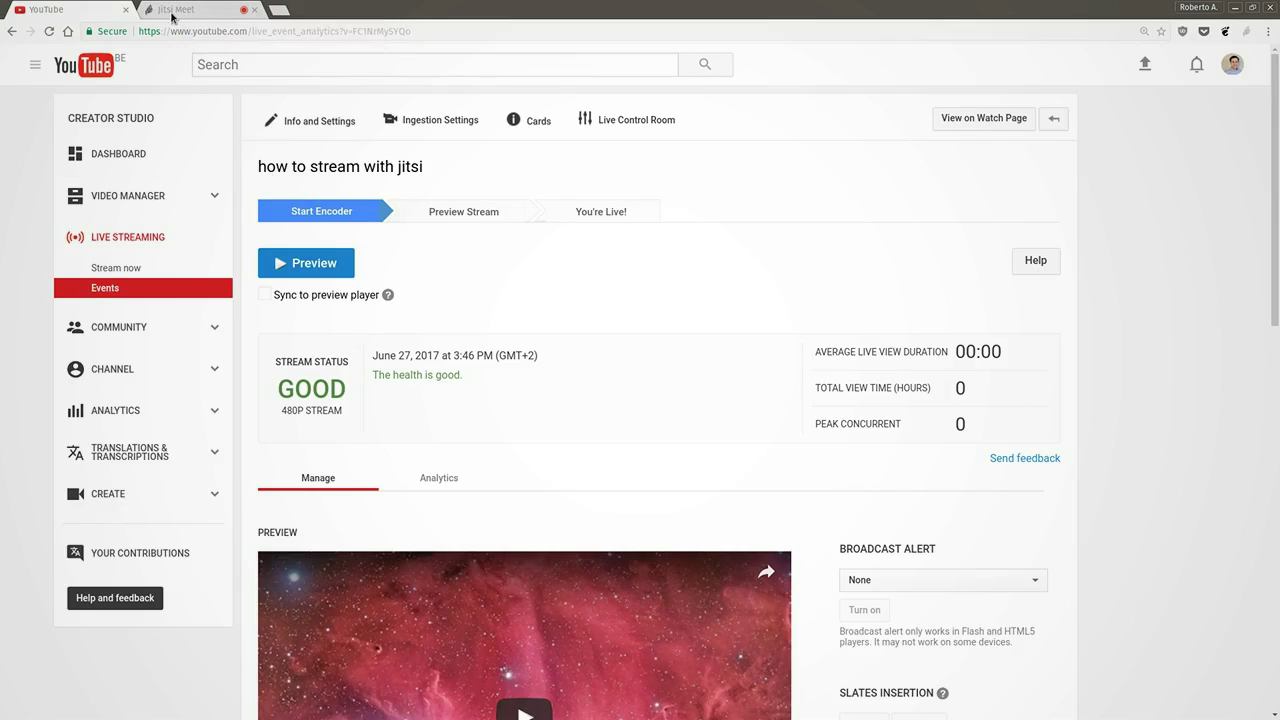
click(172, 17)
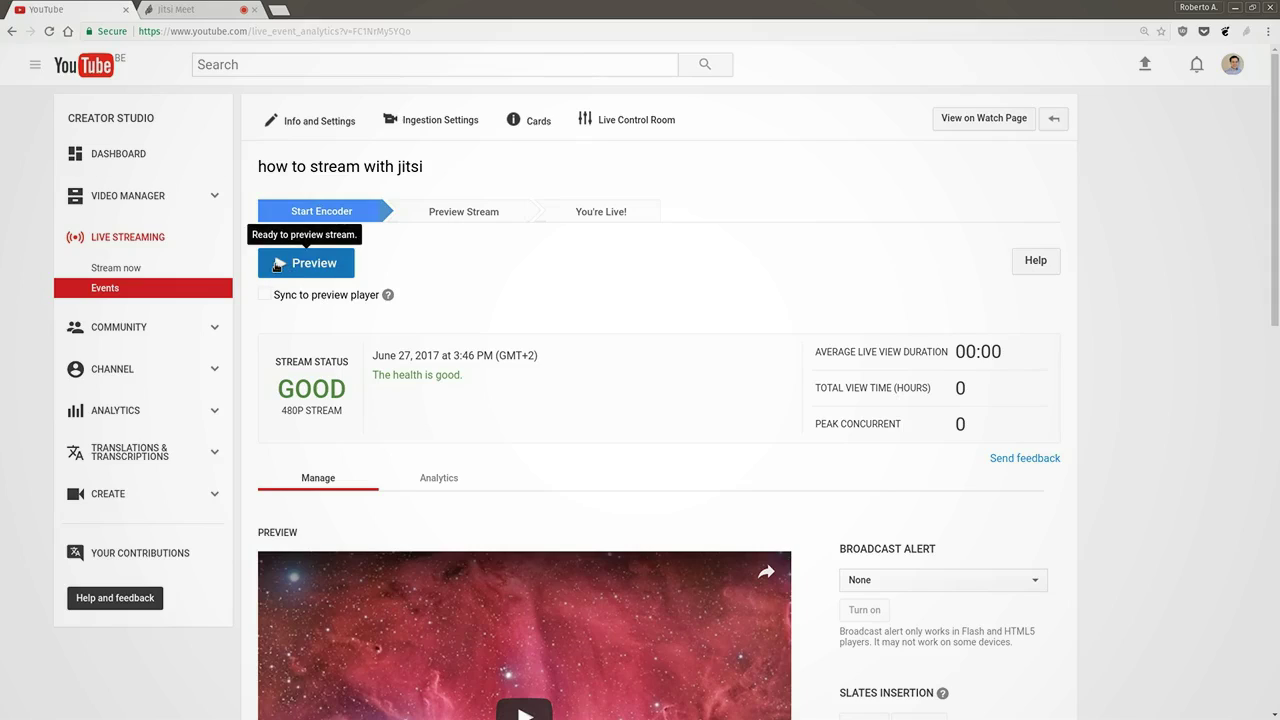
click(277, 264)
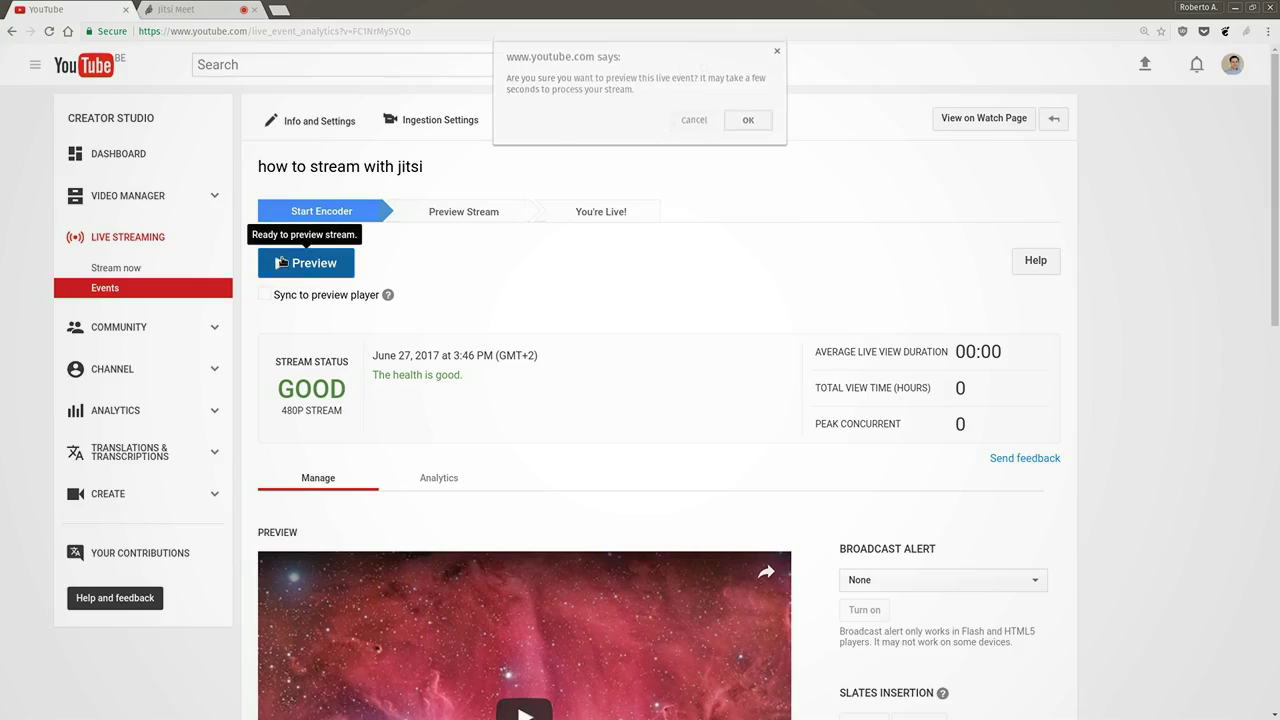
click(748, 120)
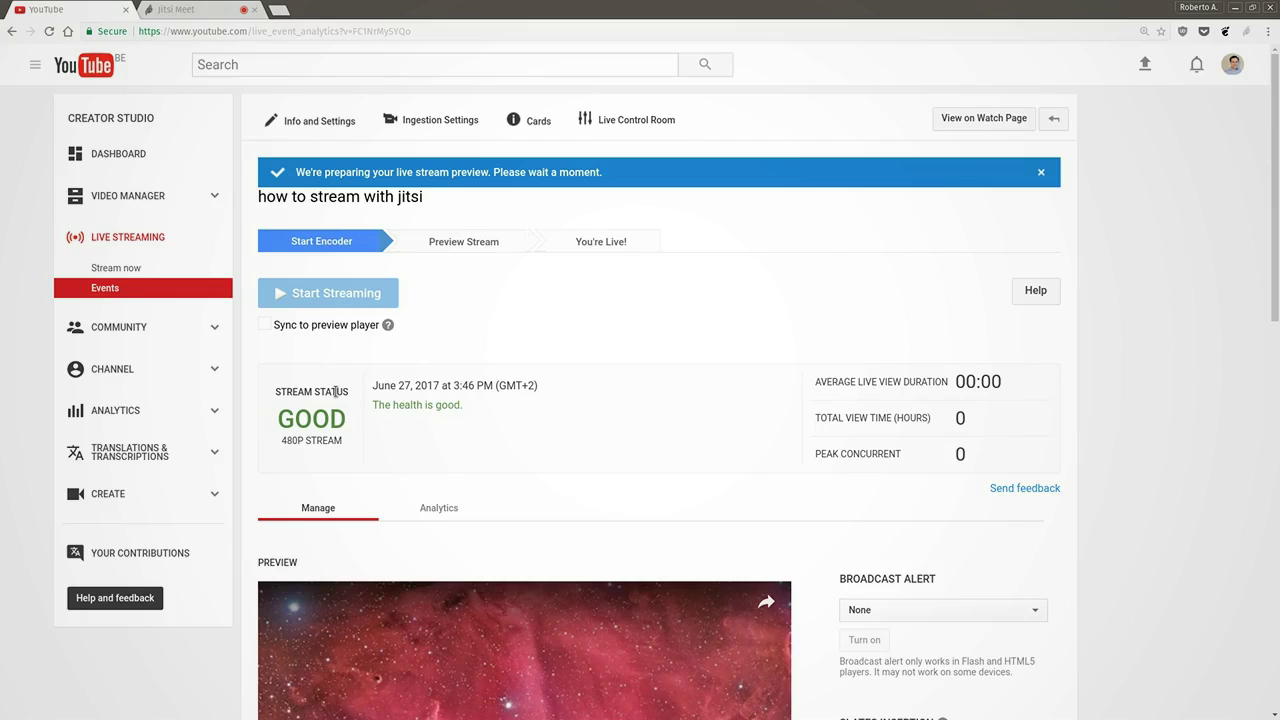
- Play the Public View player to confirm the GOOD 480p incoming stream
scroll(551, 360, down, 5)
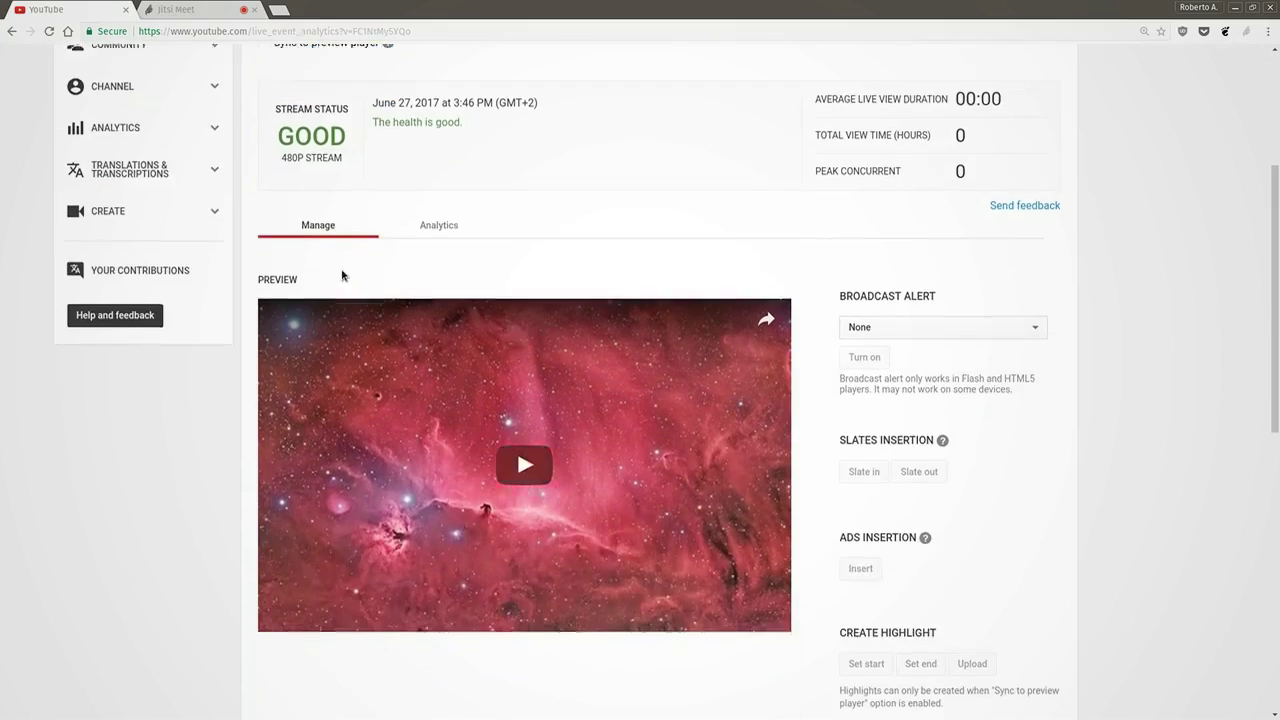
scroll(300, 250, down, 3)
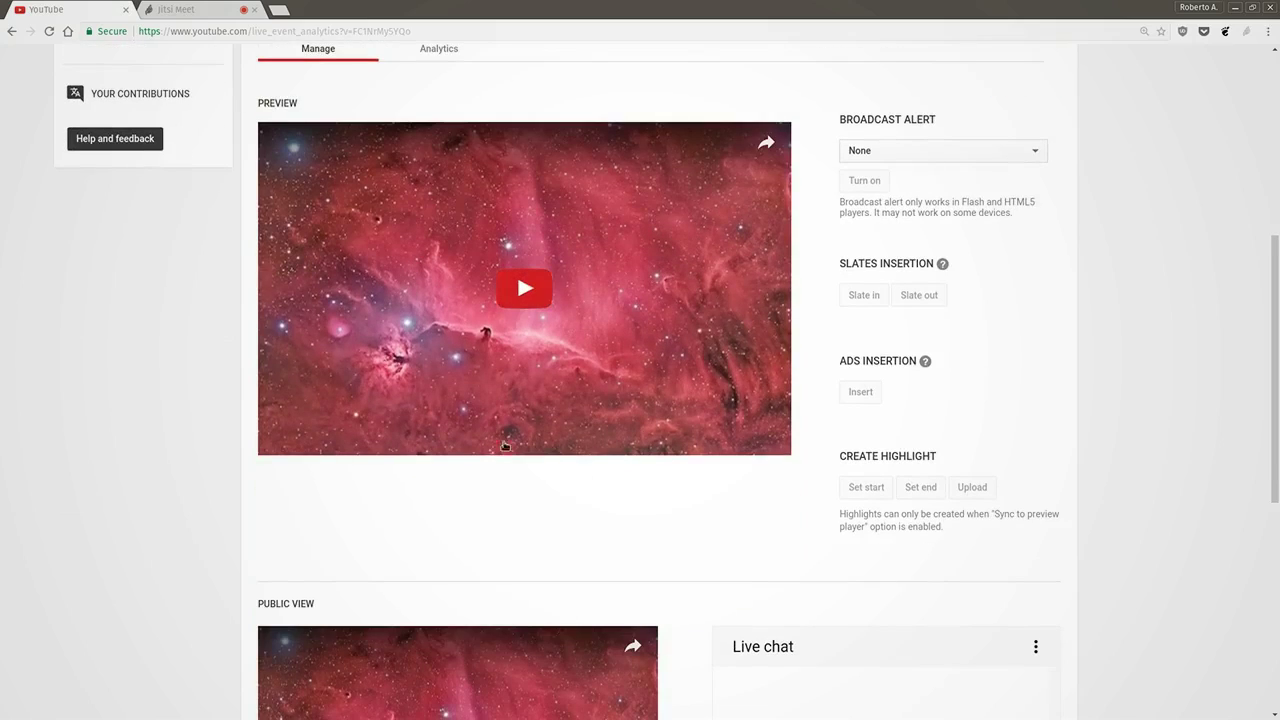
scroll(343, 339, down, 1)
scroll(366, 372, down, 6)
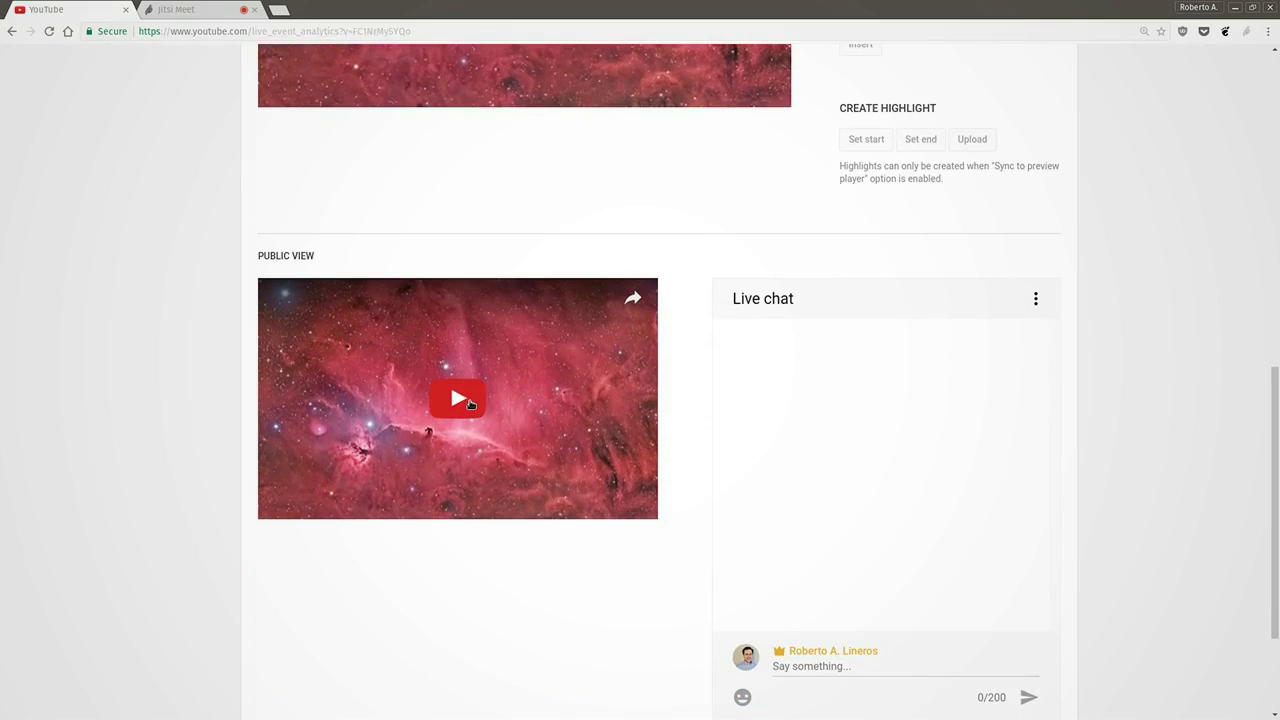
click(468, 404)
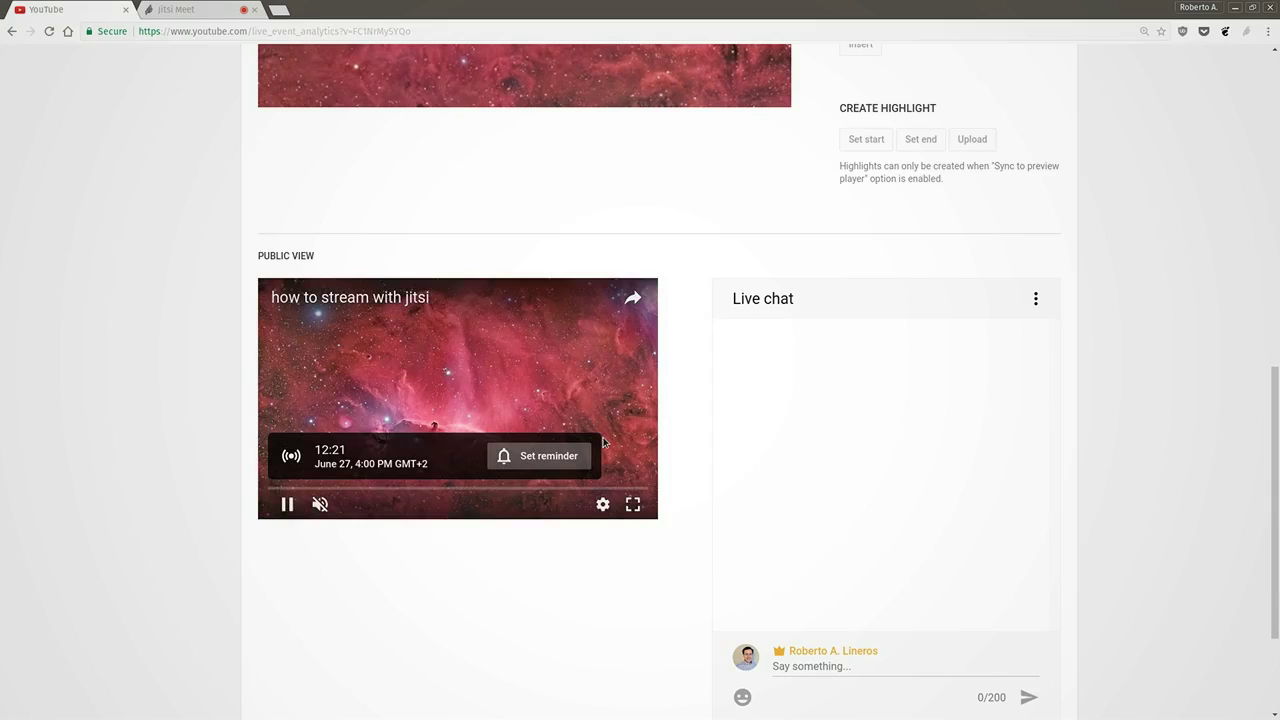
scroll(714, 557, up, 8)
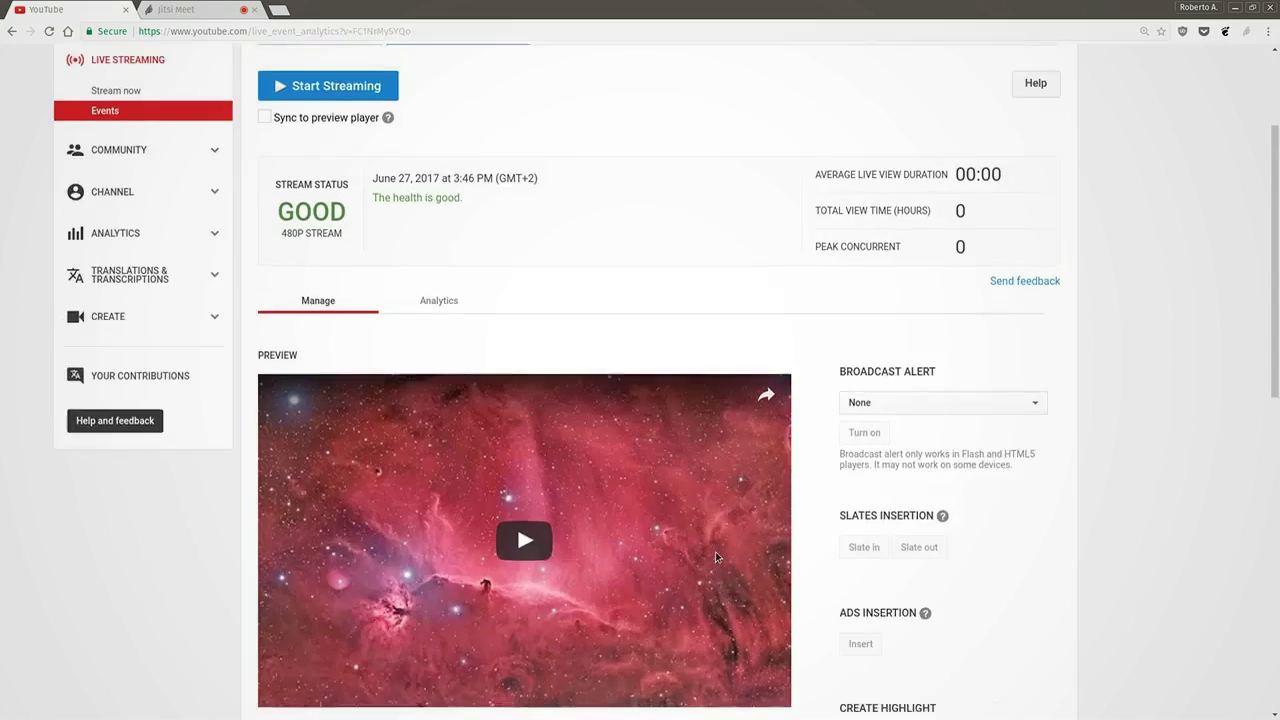
scroll(715, 557, up, 3)
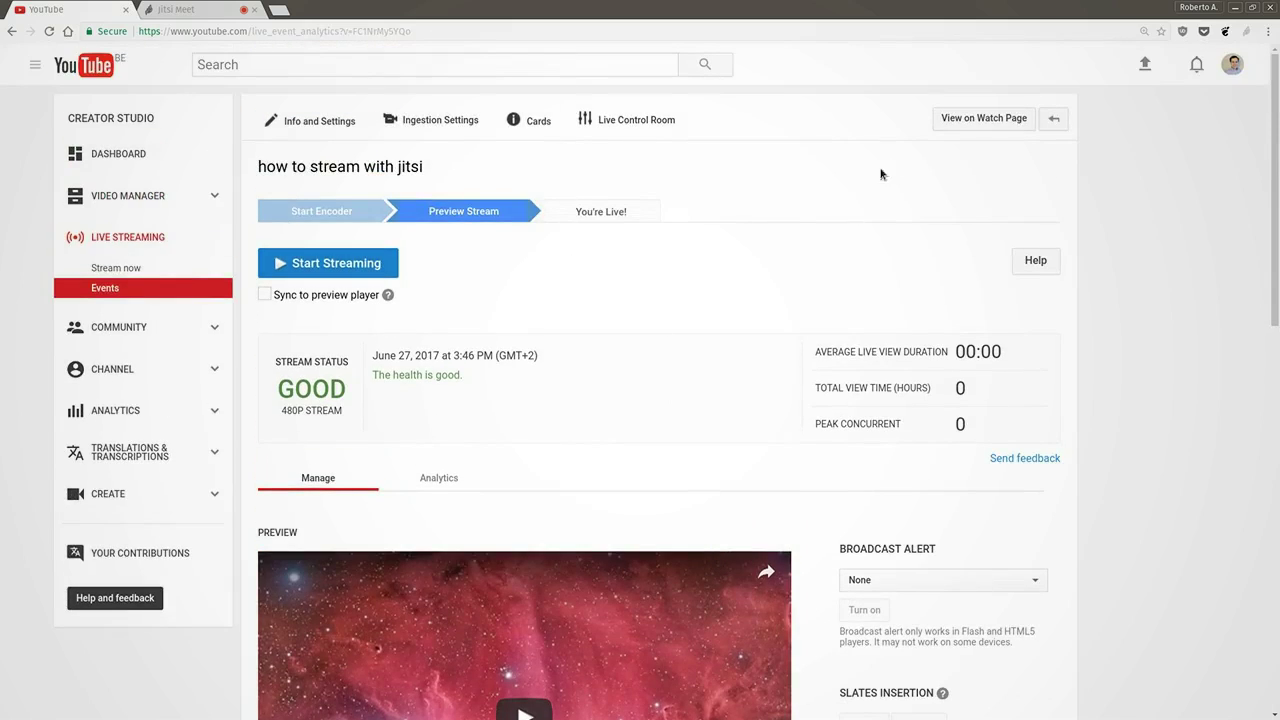
- Start broadcasting the 'how to stream with jitsi' event live
click(286, 272)
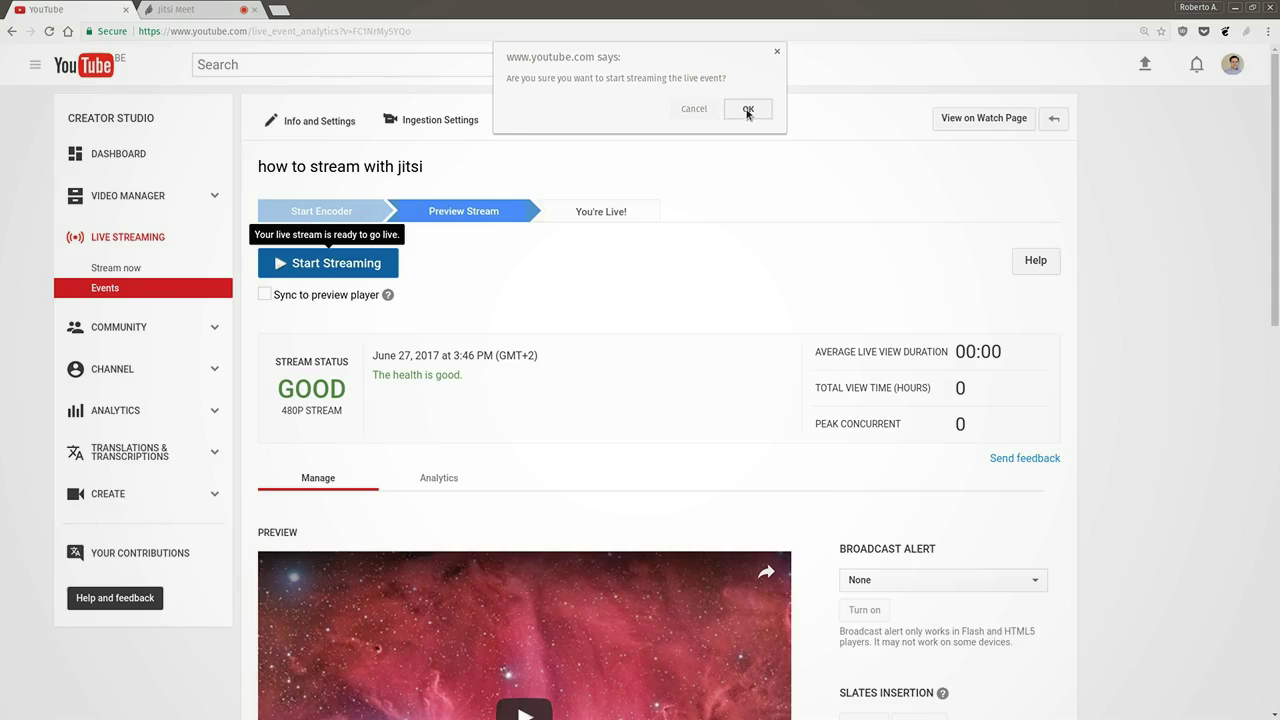
click(747, 110)
scroll(660, 365, down, 2)
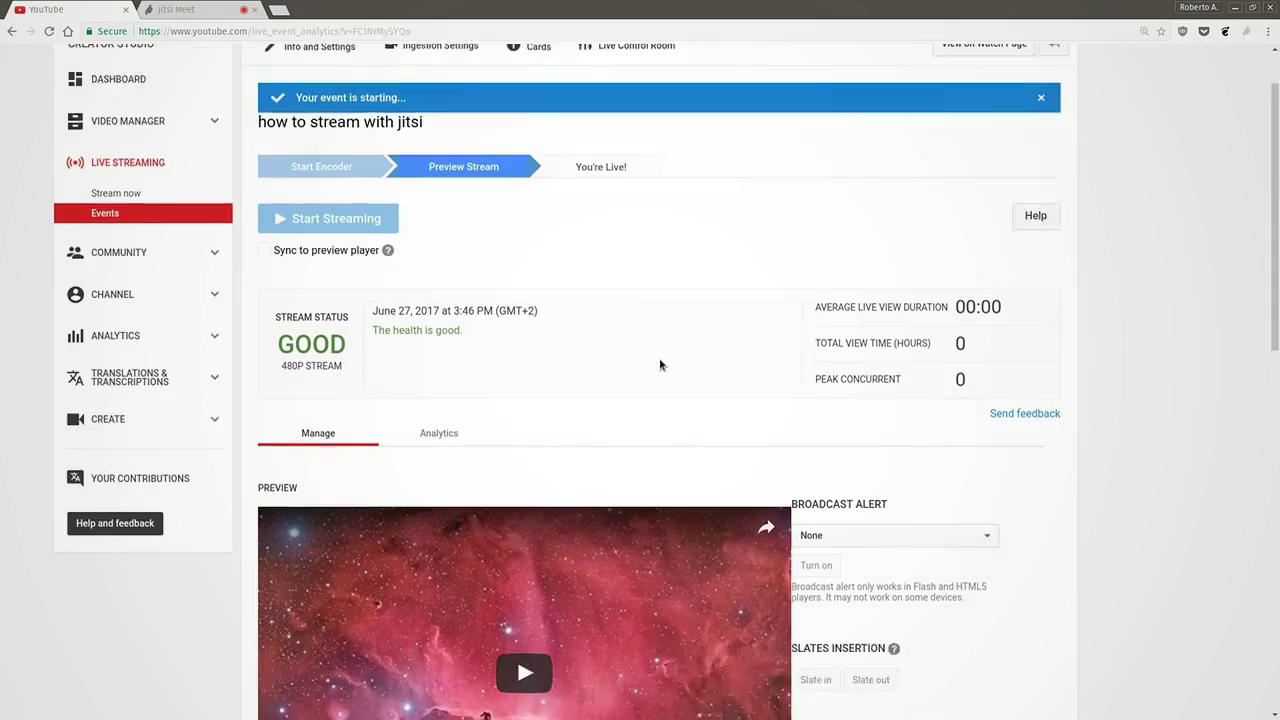
scroll(660, 365, down, 10)
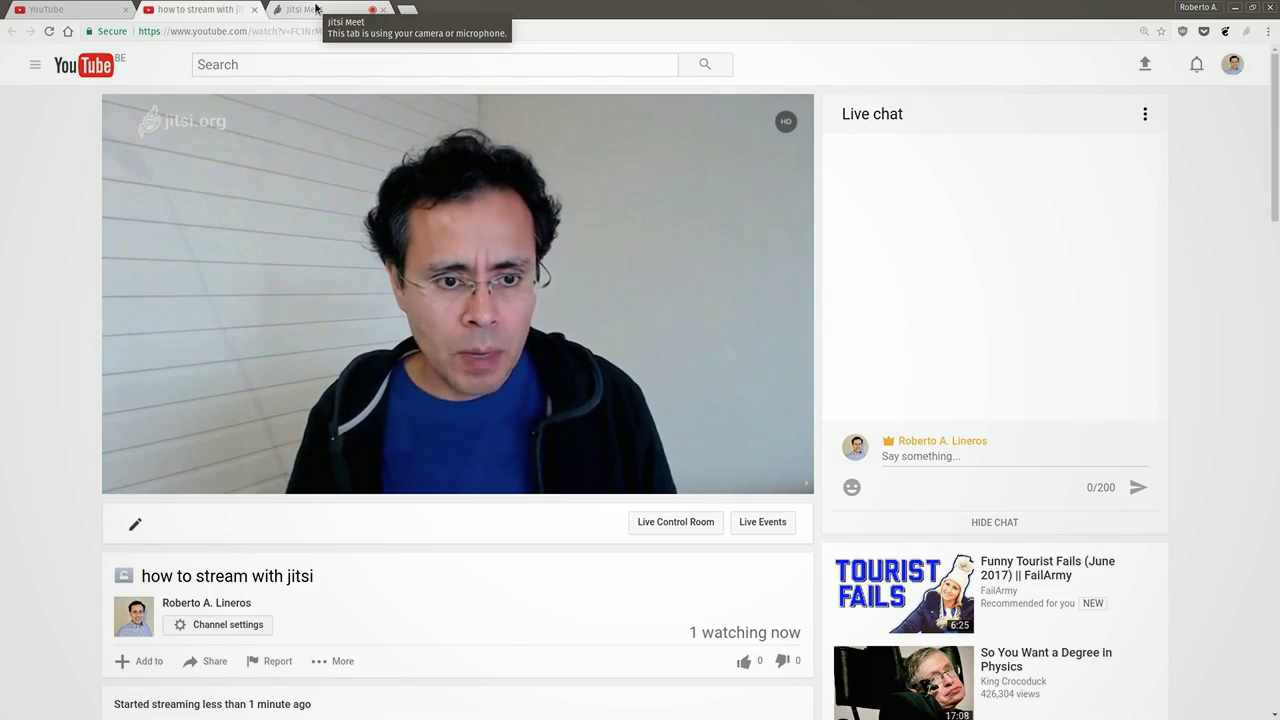
- Turn off the camera in the Jitsi meeting so only the avatar shows
click(316, 9)
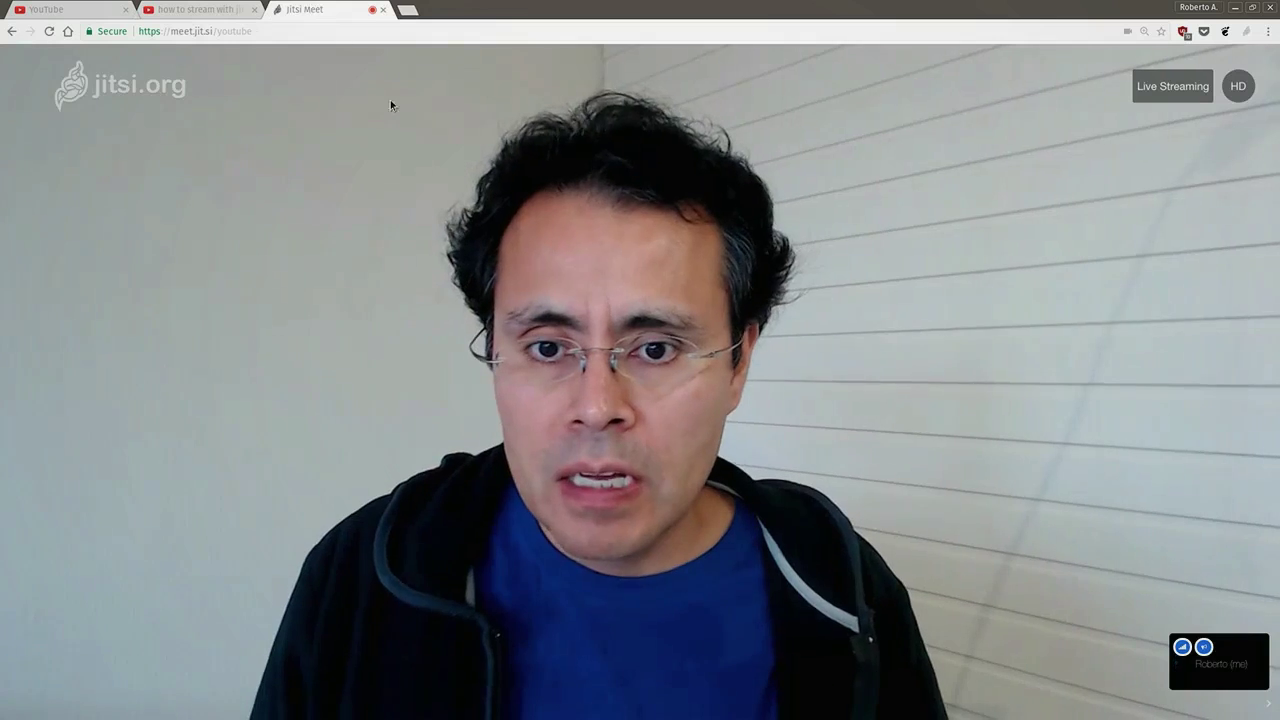
mouse_move(441, 131)
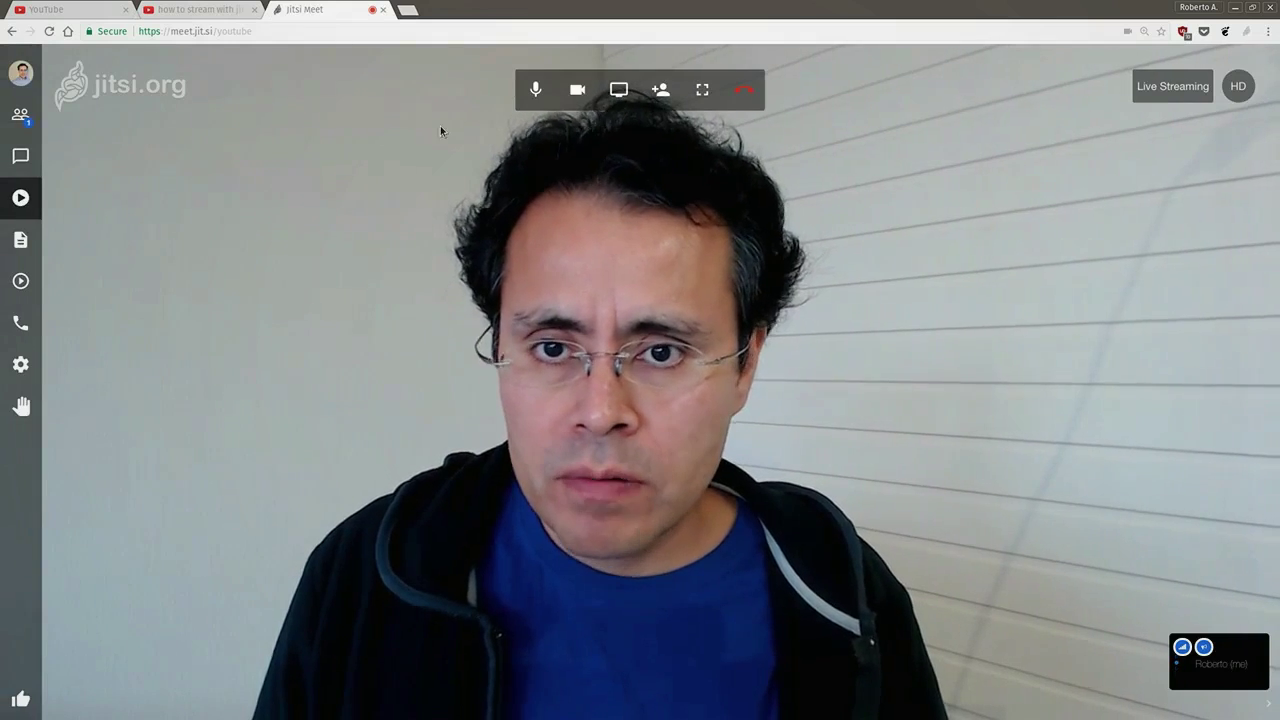
click(577, 89)
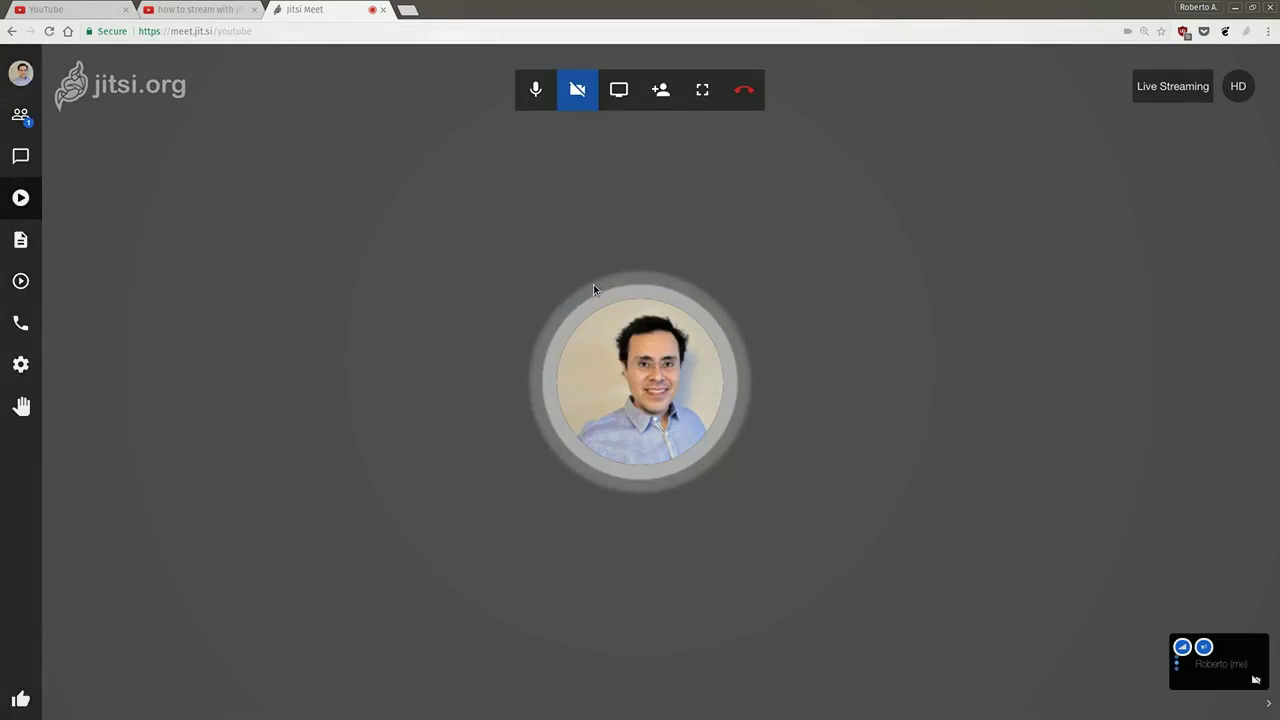
- End the broadcast, check the public watch page, and return to the event marked COMPLETE
click(60, 12)
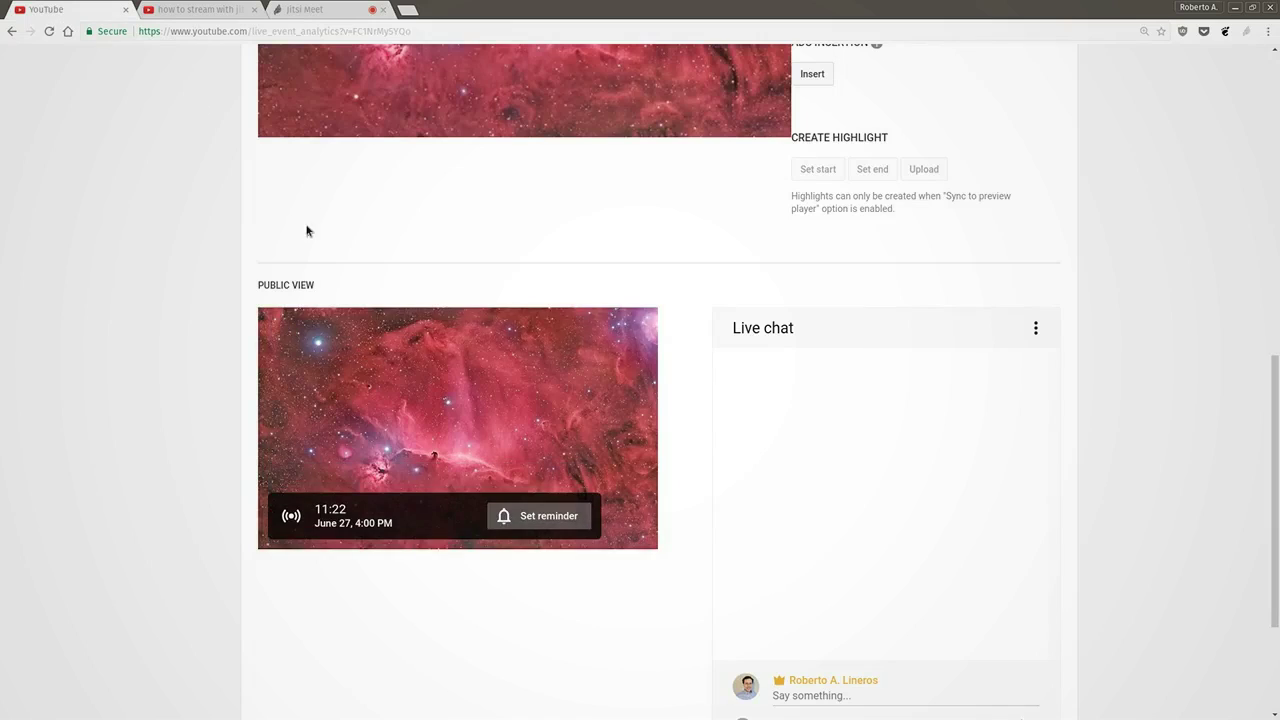
scroll(194, 480, up, 7)
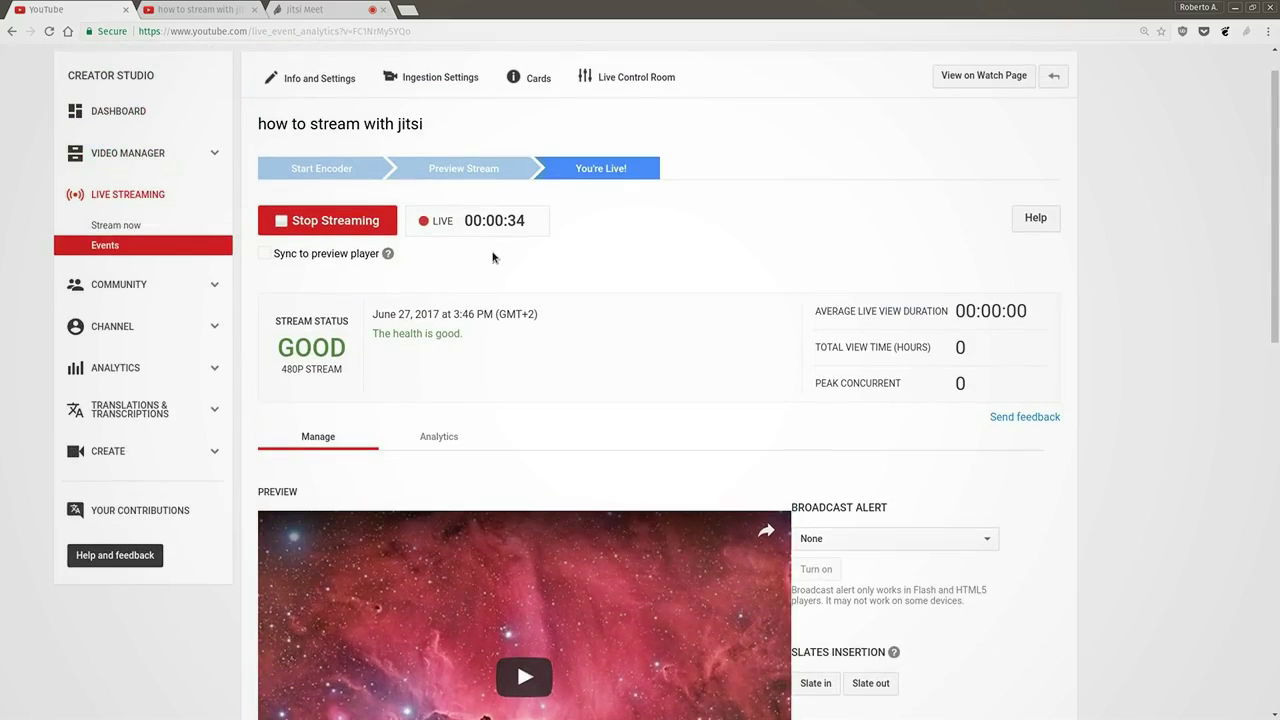
click(280, 220)
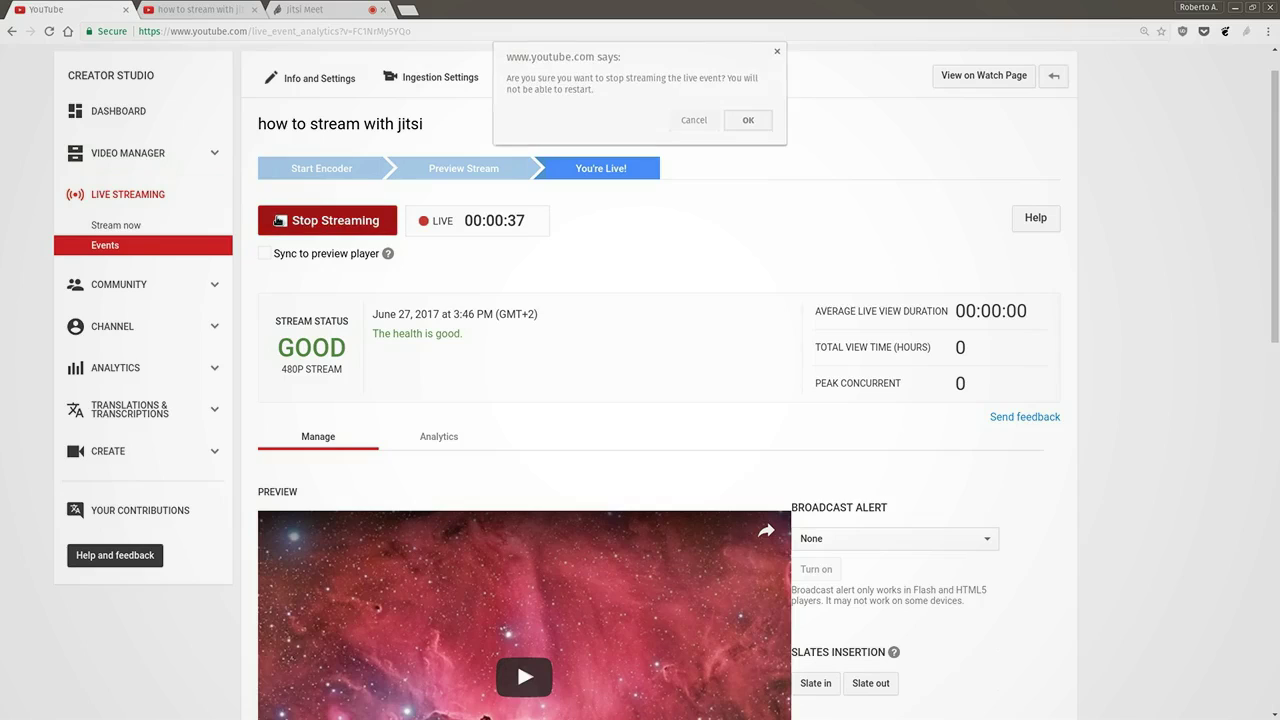
click(739, 120)
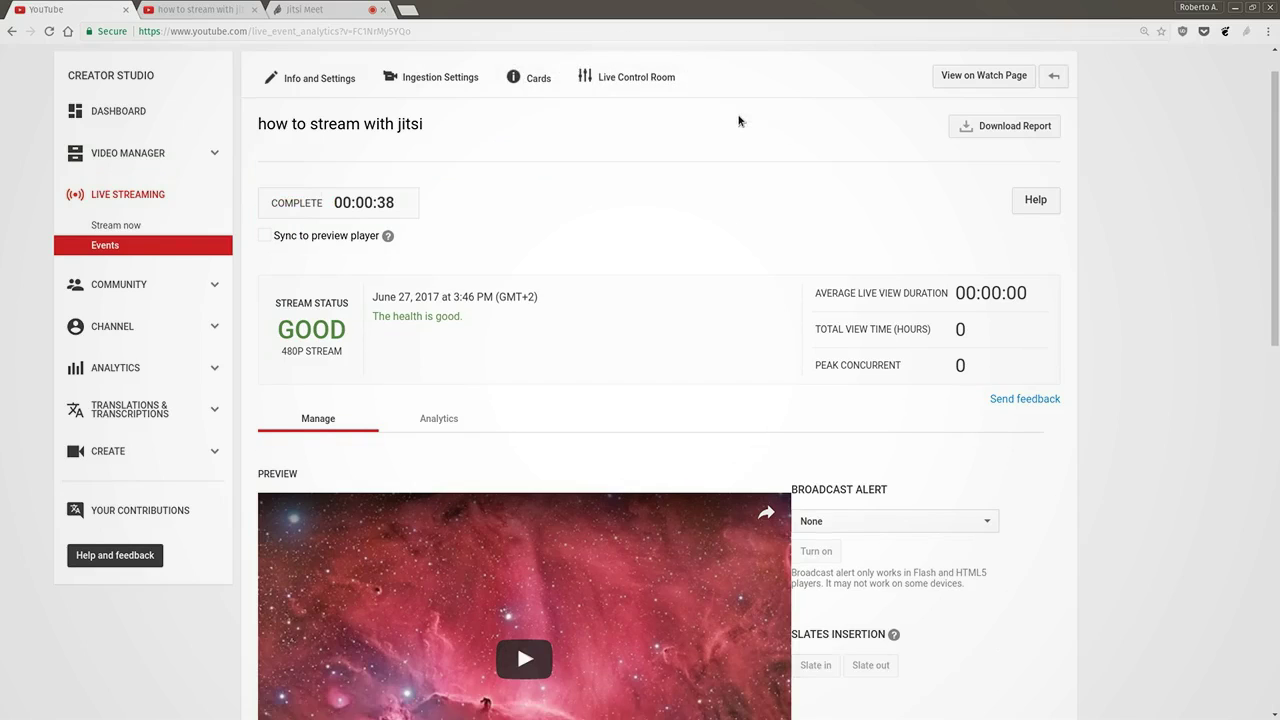
click(190, 10)
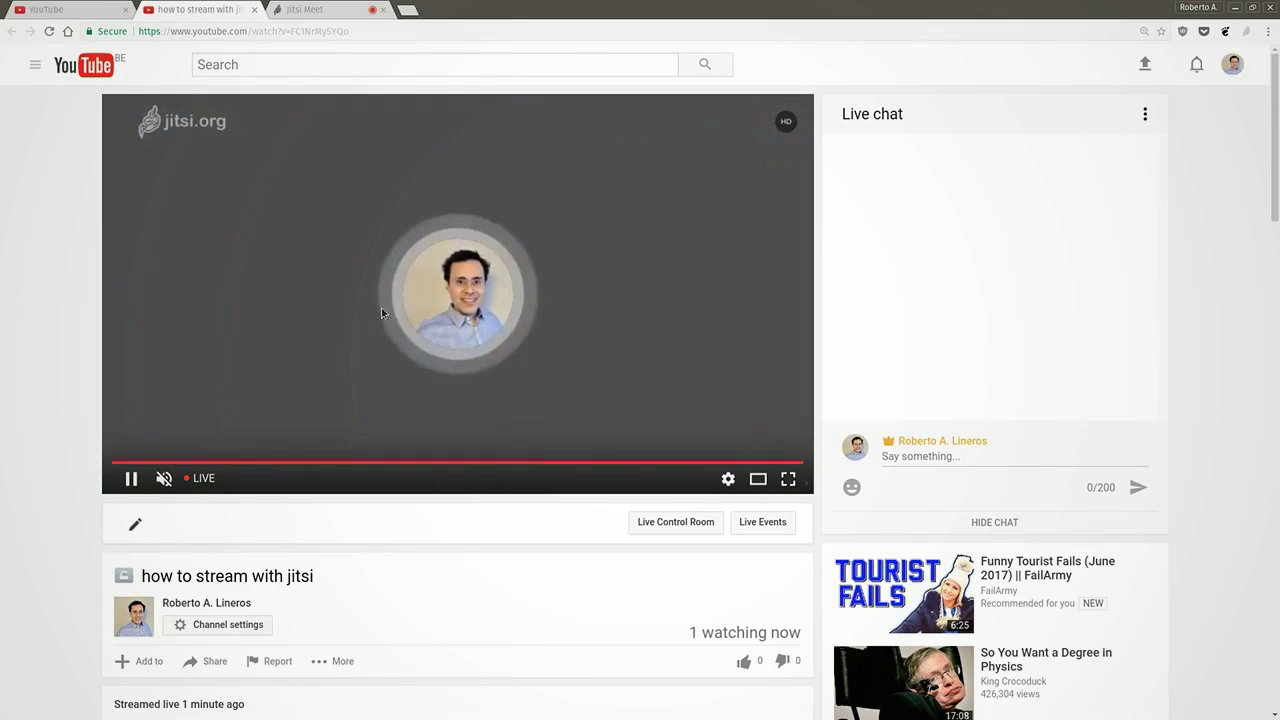
key(ctrl+Page_Up)
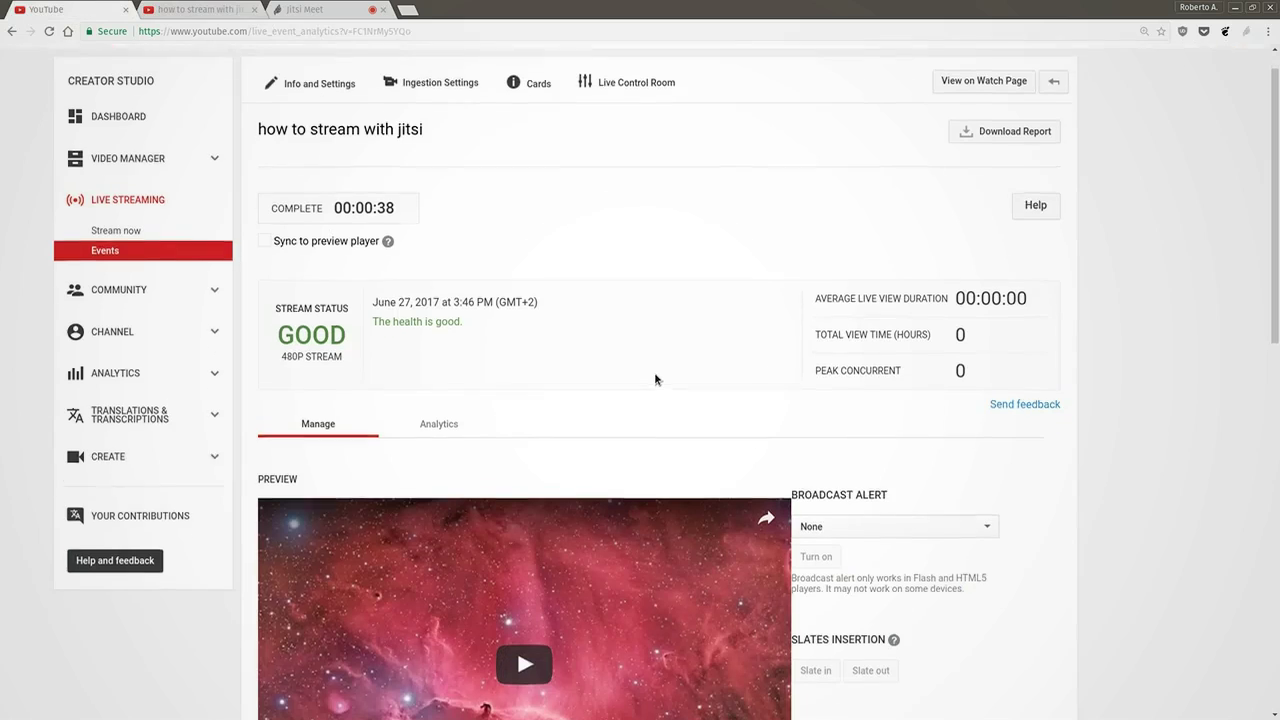
scroll(655, 378, down, 4)
scroll(360, 200, up, 3)
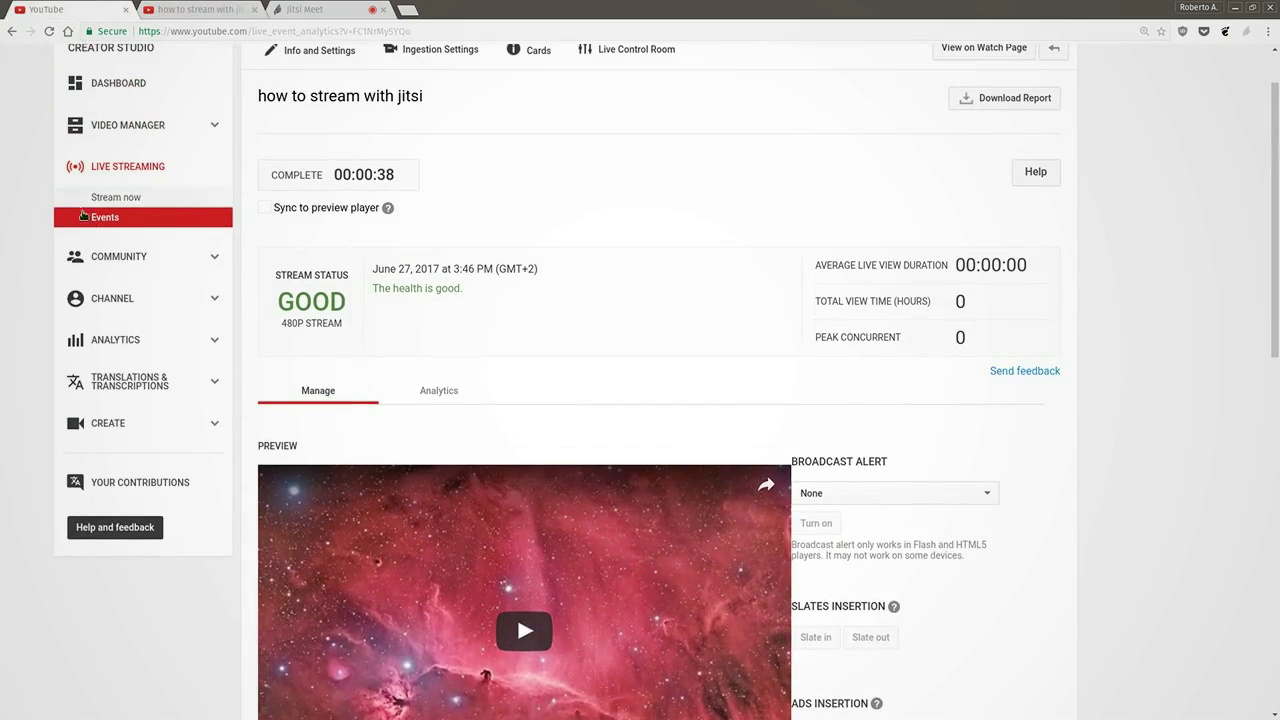
- Hang up the Jitsi meeting, submit a star rating, and close the Jitsi tab
click(298, 12)
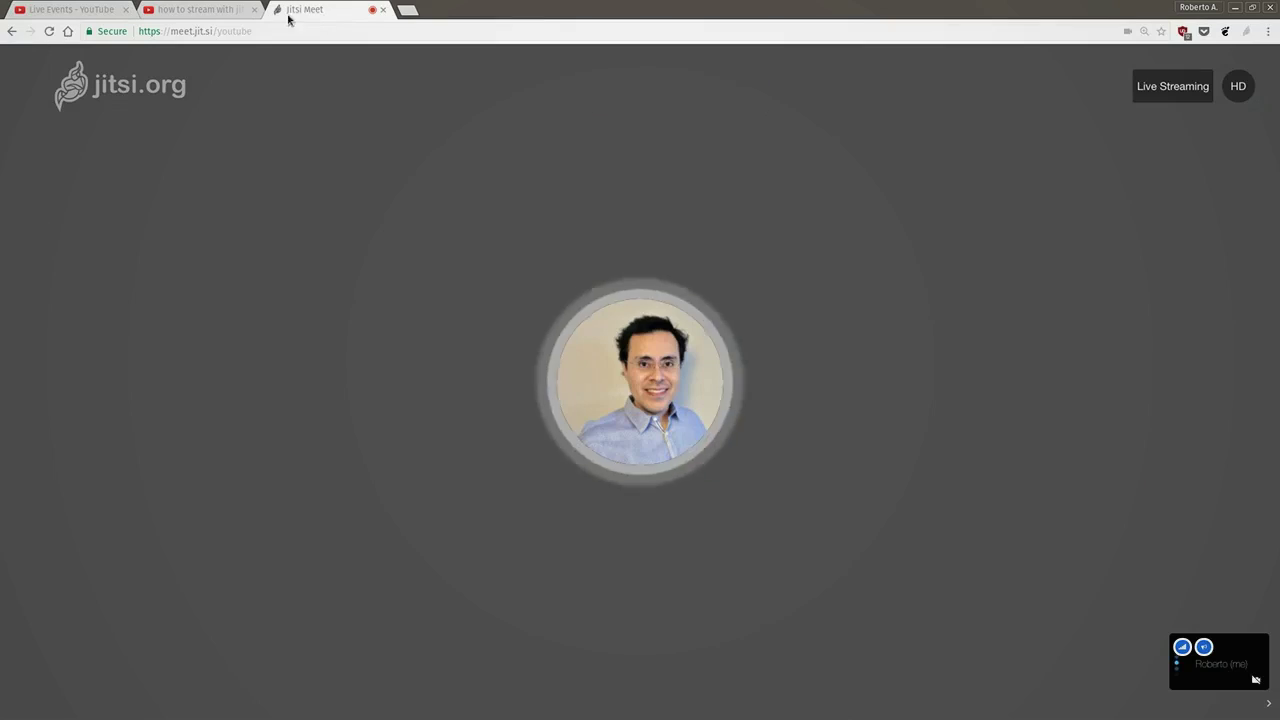
click(738, 93)
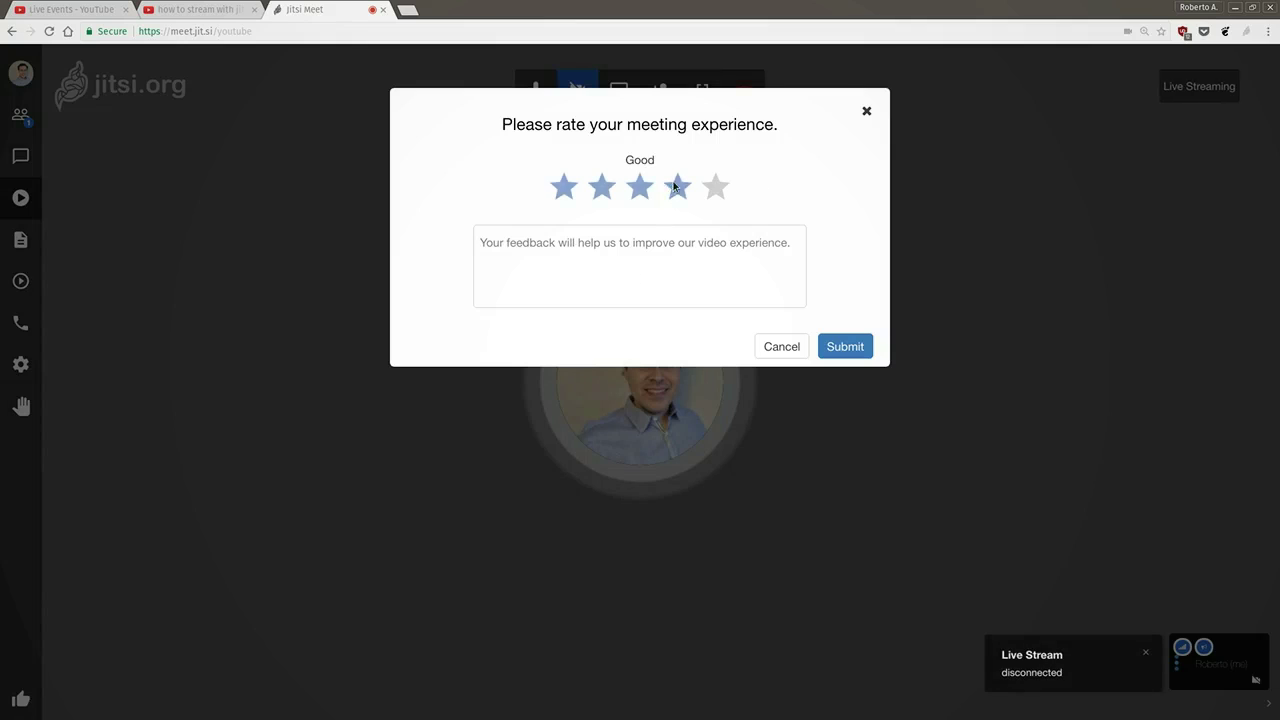
click(838, 341)
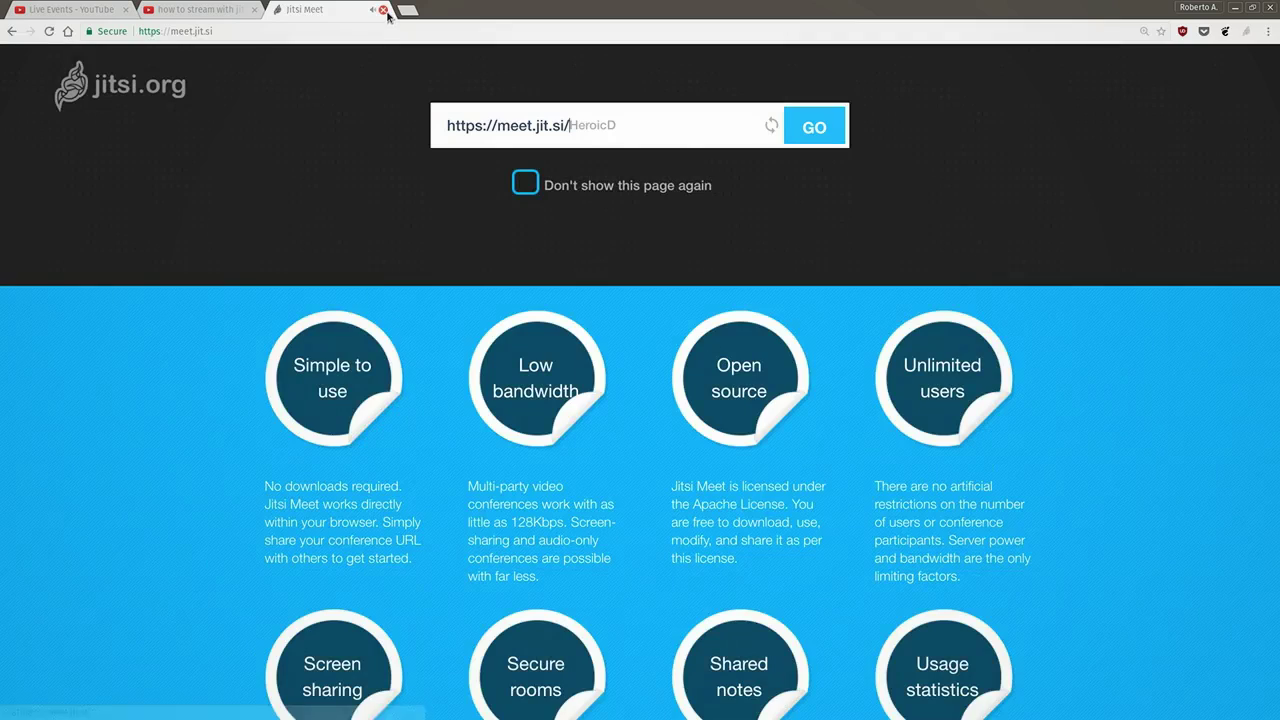
click(383, 9)
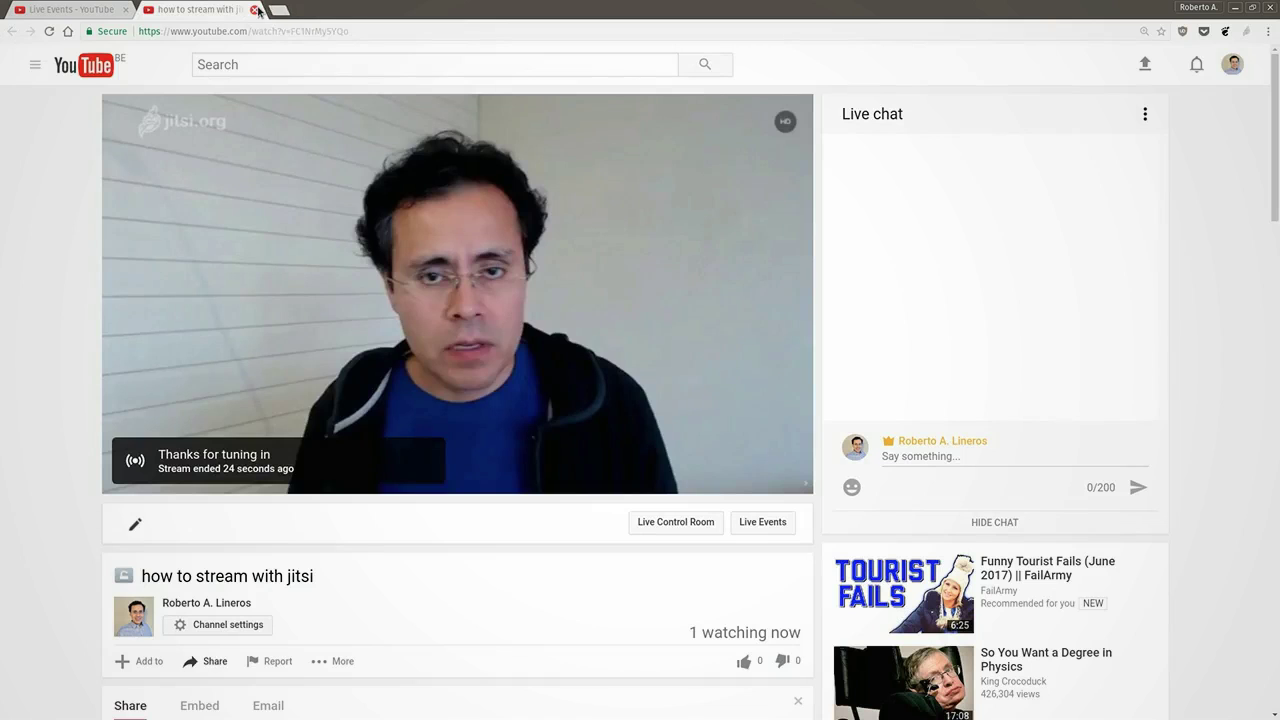
- List Completed events and play the 1:00 replay, skipping ahead to 0:16 and 0:46
click(256, 10)
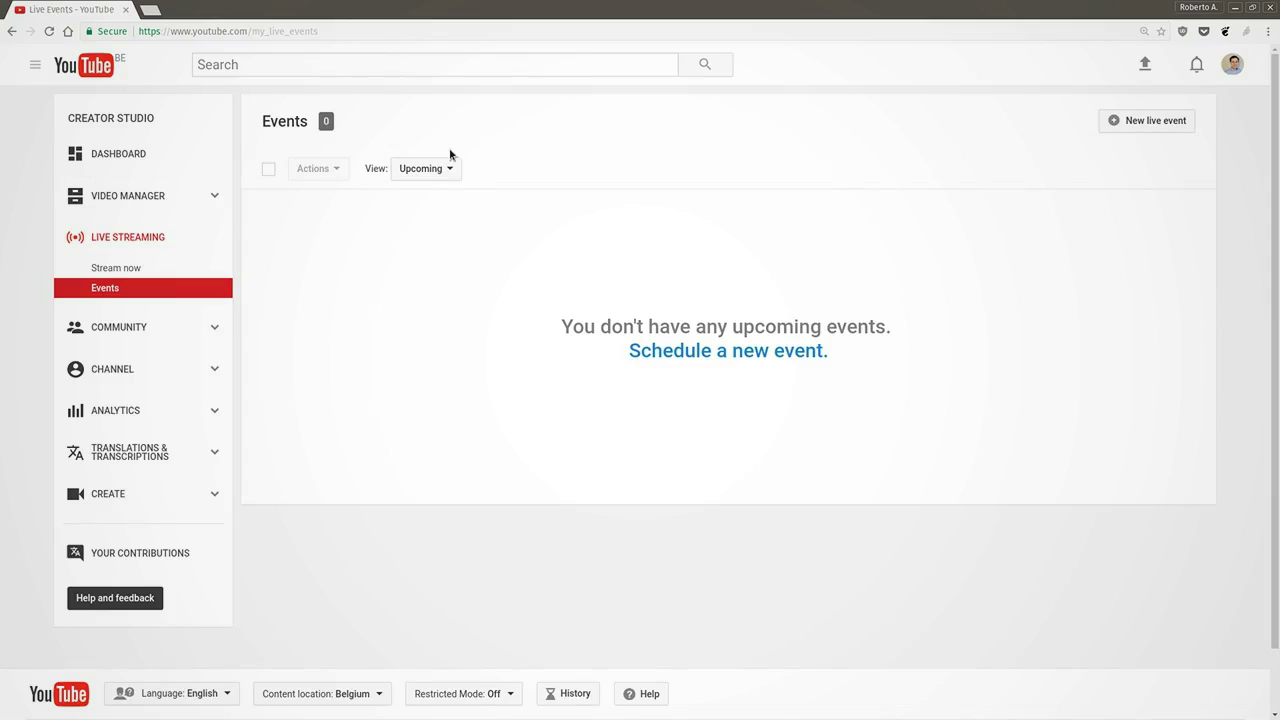
click(422, 169)
click(423, 237)
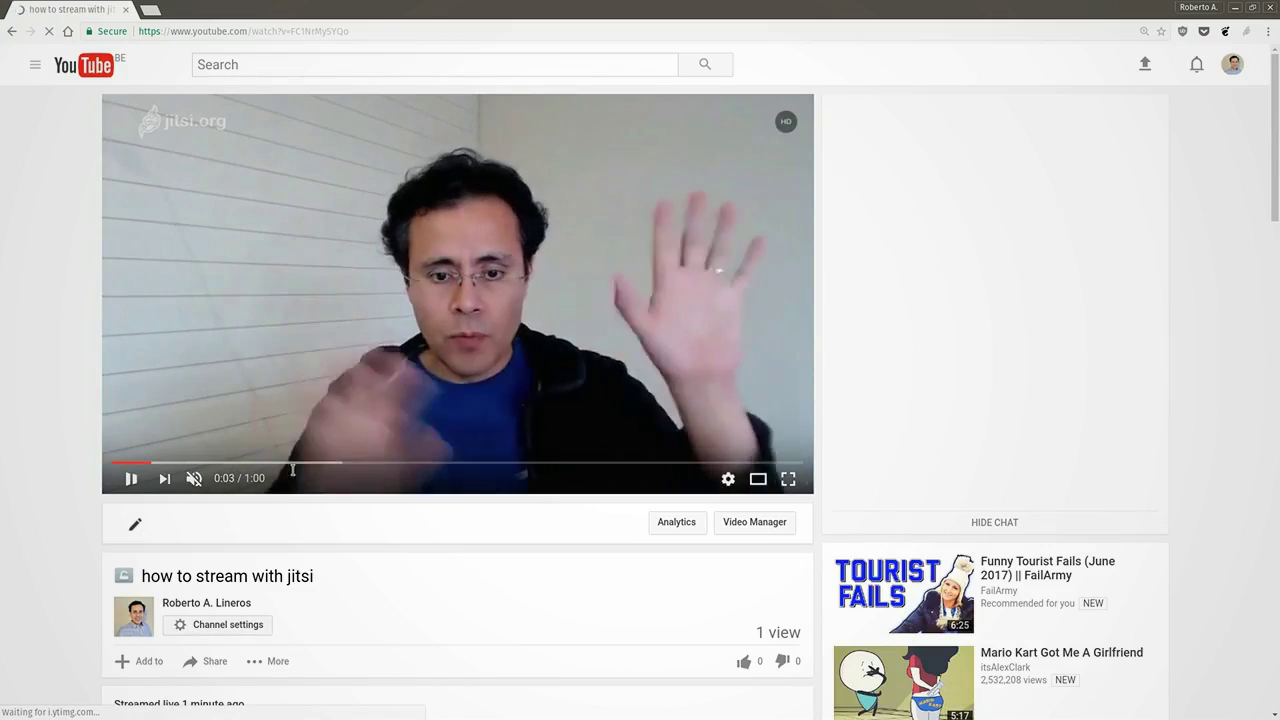
click(295, 463)
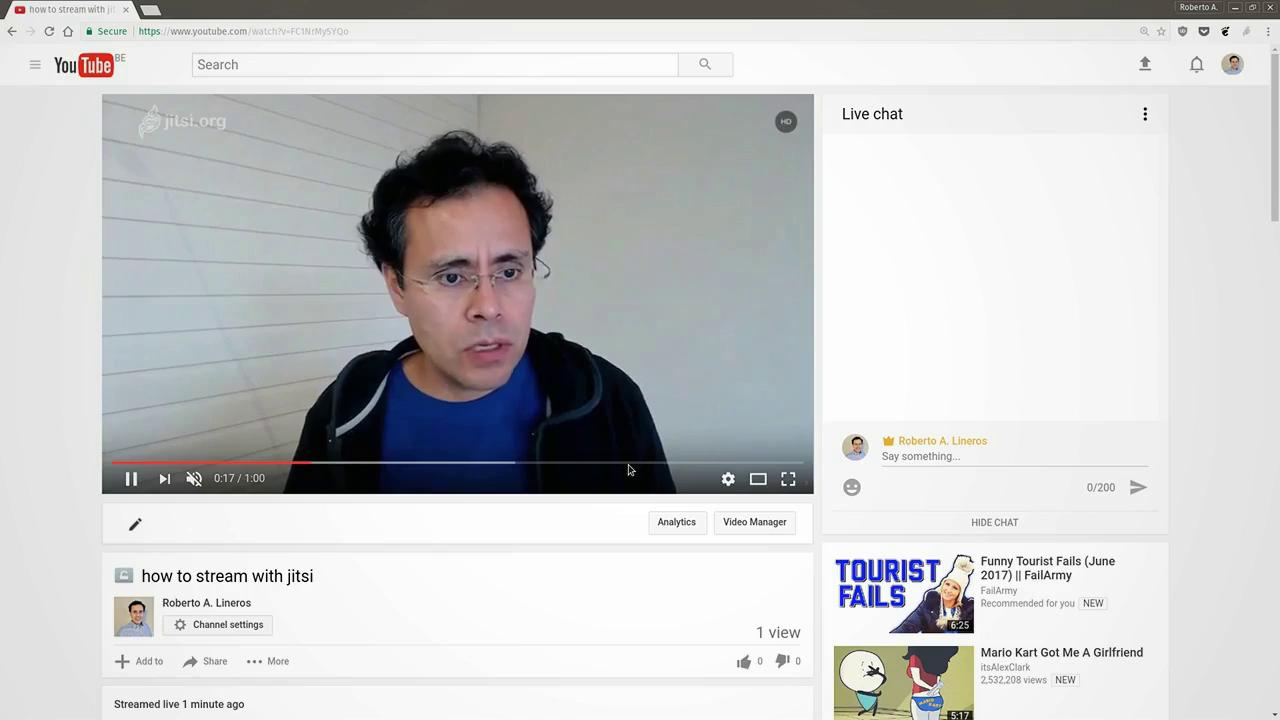
click(644, 463)
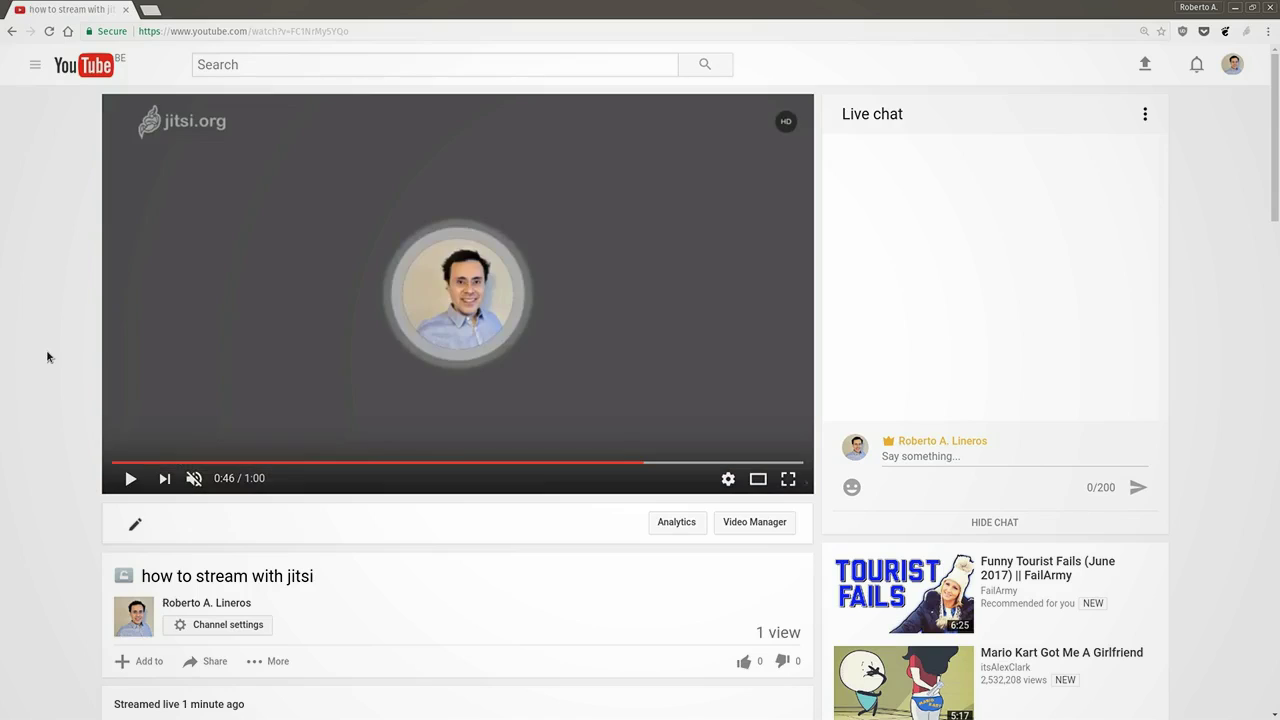